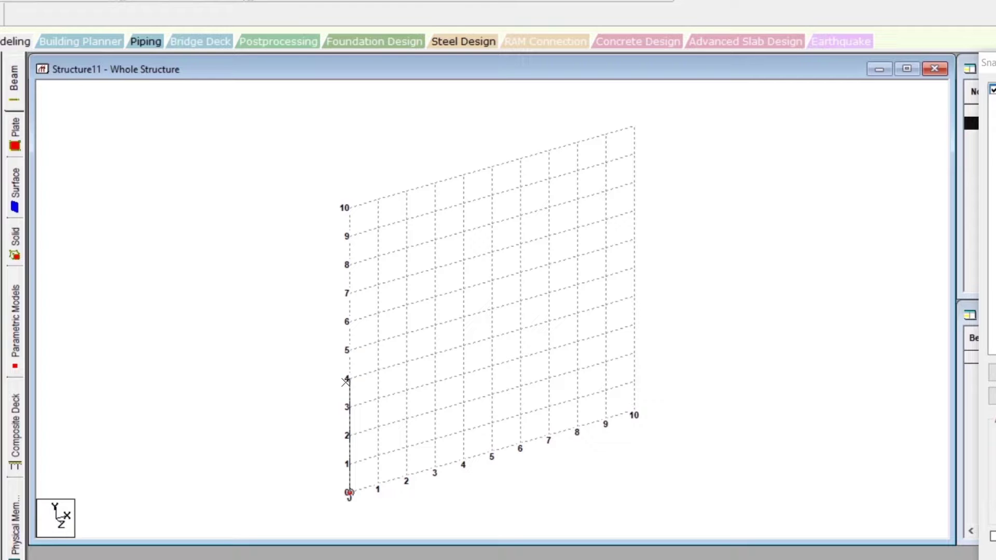
Step: Finish drawing the 4 m column and close the Snap Node/Beam grid
key("Escape")
left_click(349, 434)
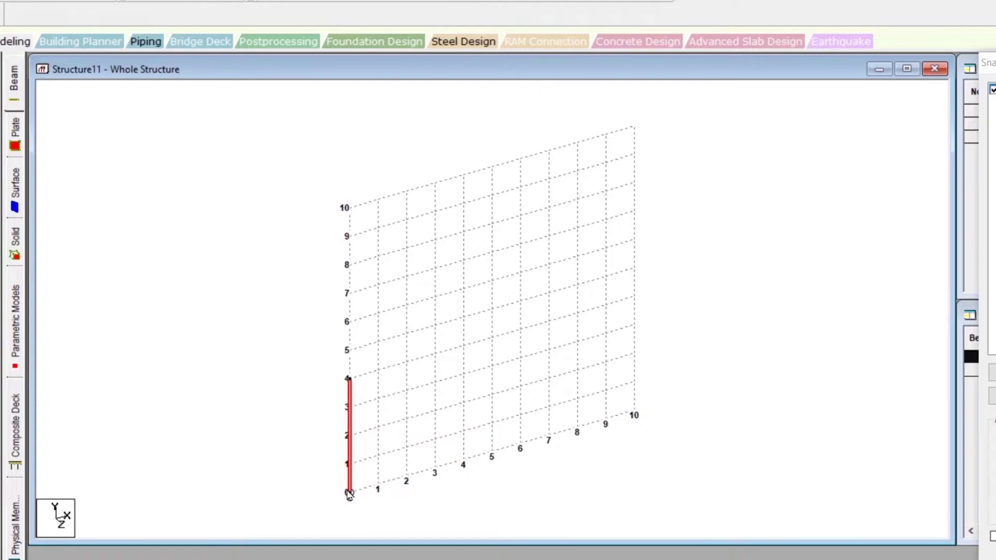
left_click(365, 508)
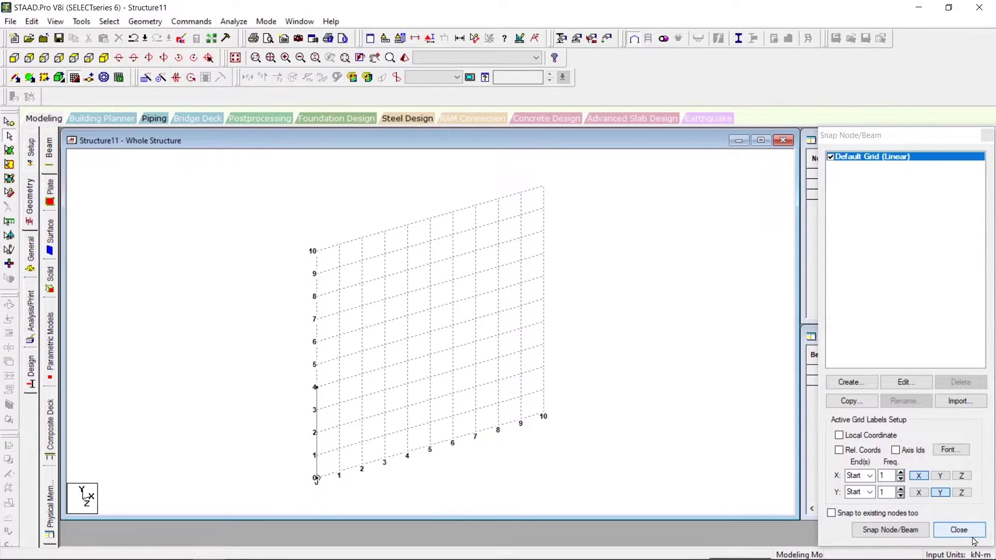
left_click(972, 538)
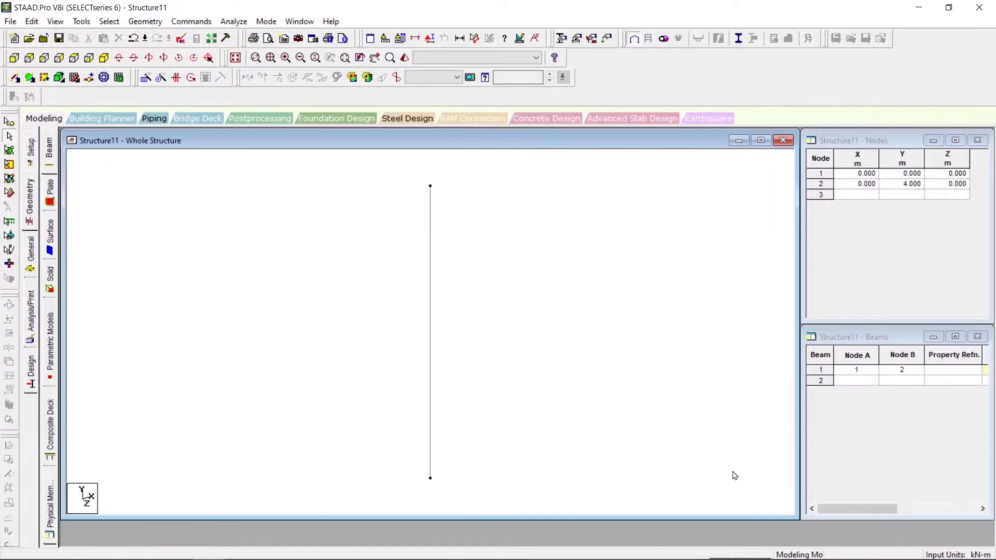
Step: Display the node number and beam orientation labels for the whole structure
left_click(15, 58)
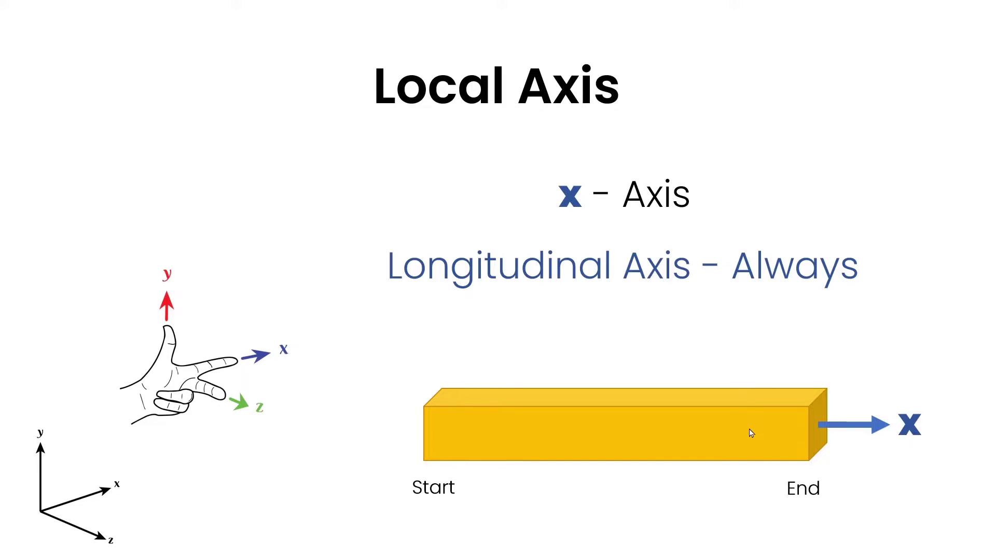
key("alt+Tab")
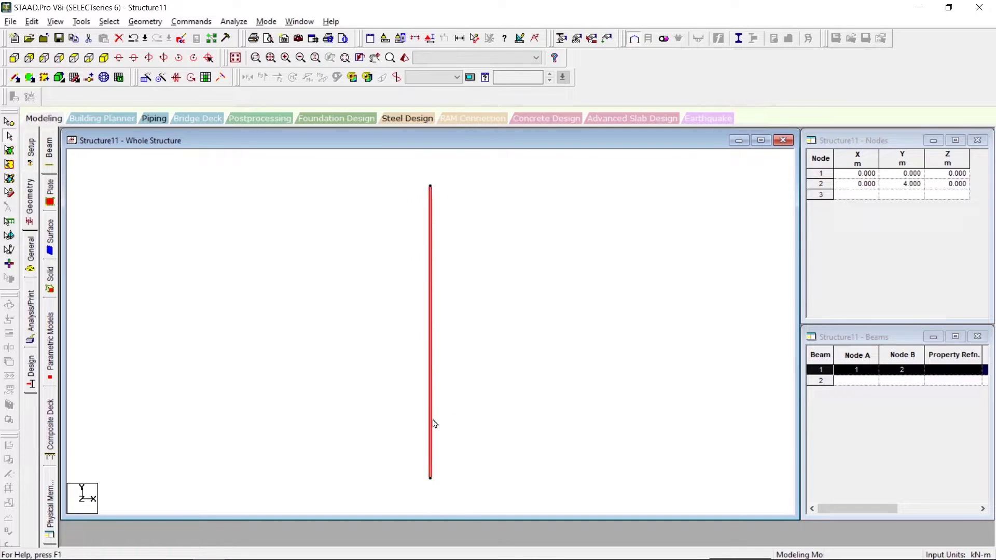
left_click(478, 313)
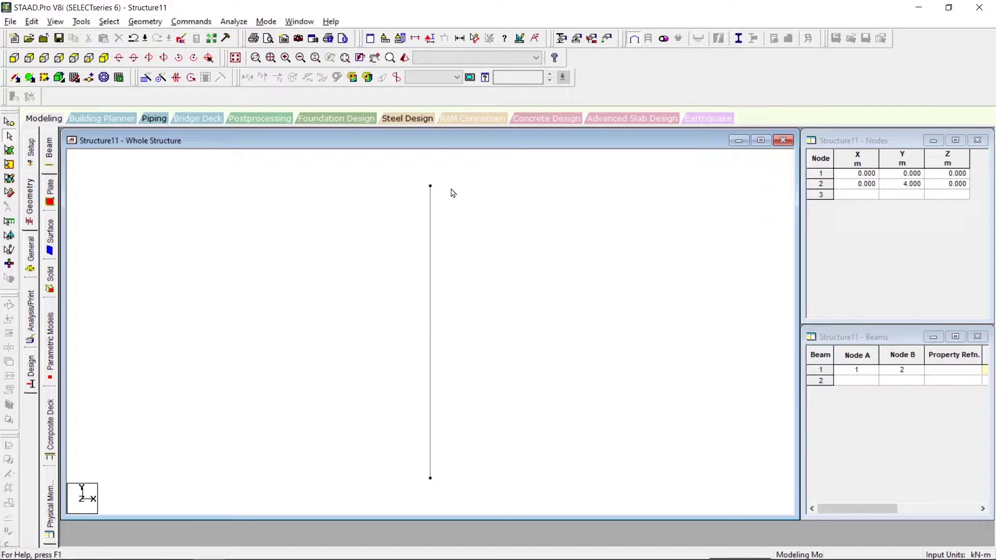
right_click(558, 207)
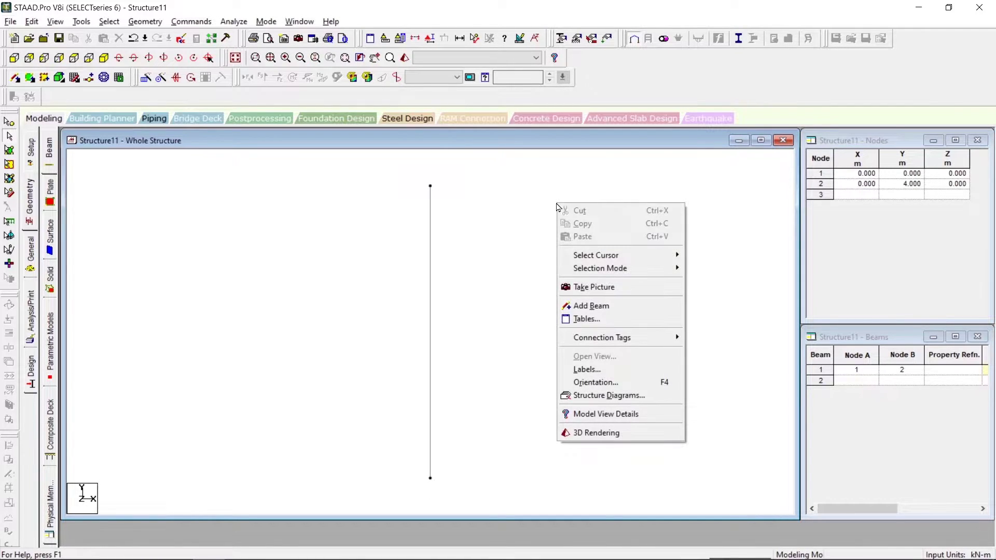
left_click(628, 370)
left_click_drag(516, 83, 674, 89)
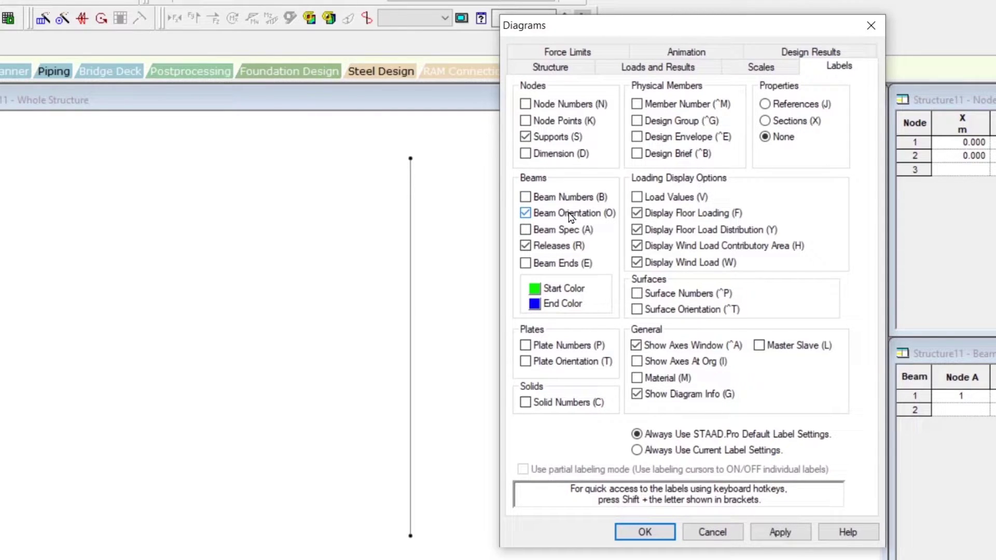
left_click(562, 109)
left_click(648, 534)
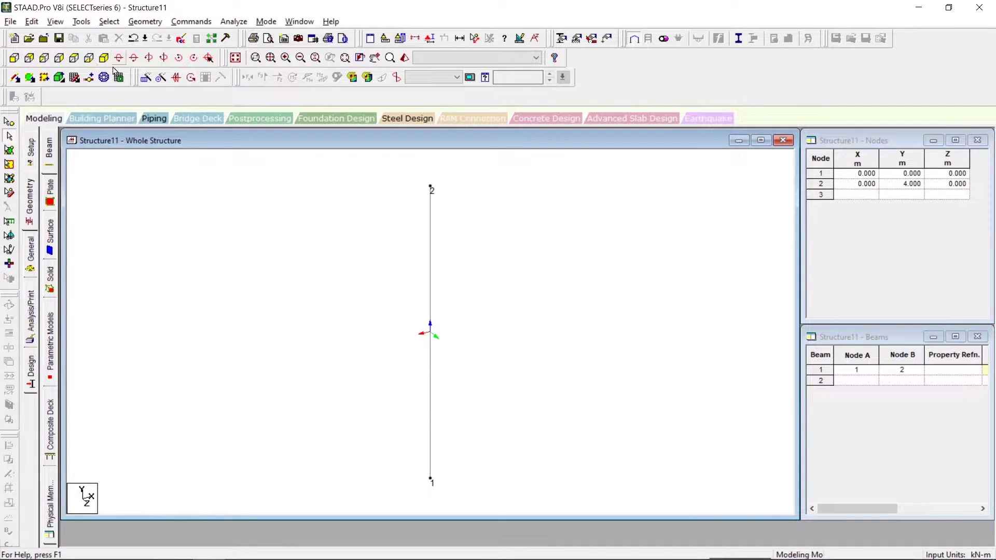
Step: Examine the column's start and end nodes on the grid and in the Beams table, along with its local axis arrows
left_click(75, 79)
scroll(316, 465, "up", 5)
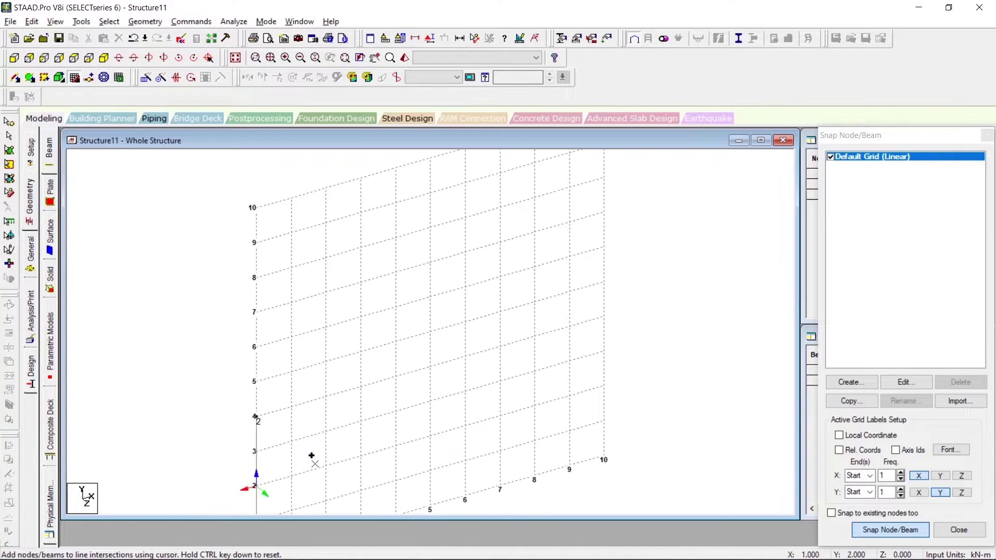
middle_click_drag(376, 427, 401, 369)
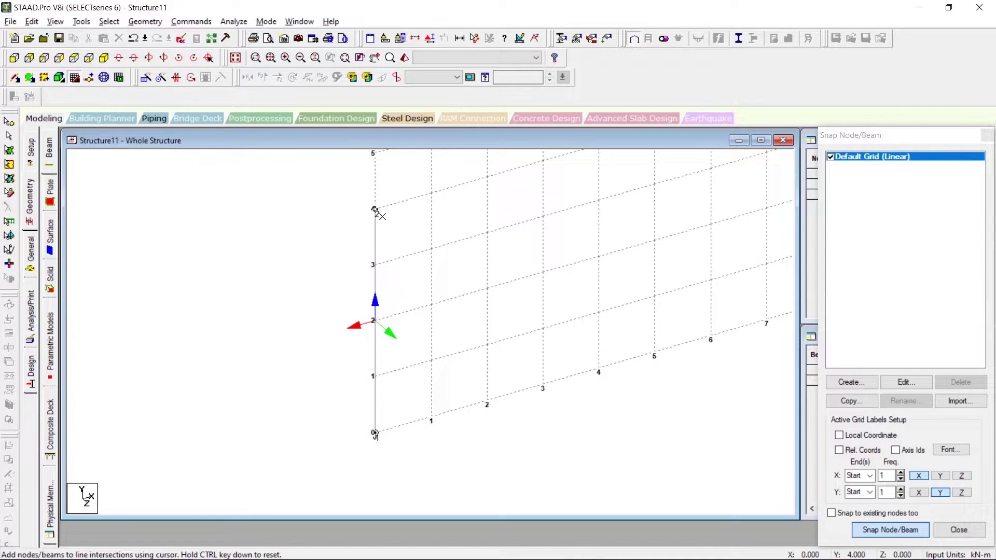
key("Escape")
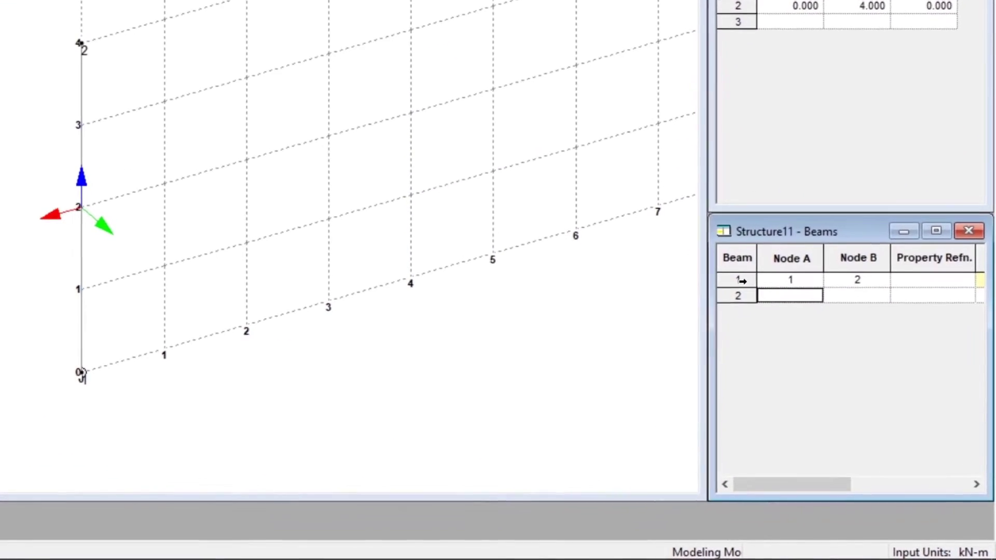
left_click(812, 367)
left_click(78, 263)
left_click(360, 322)
left_click(794, 279)
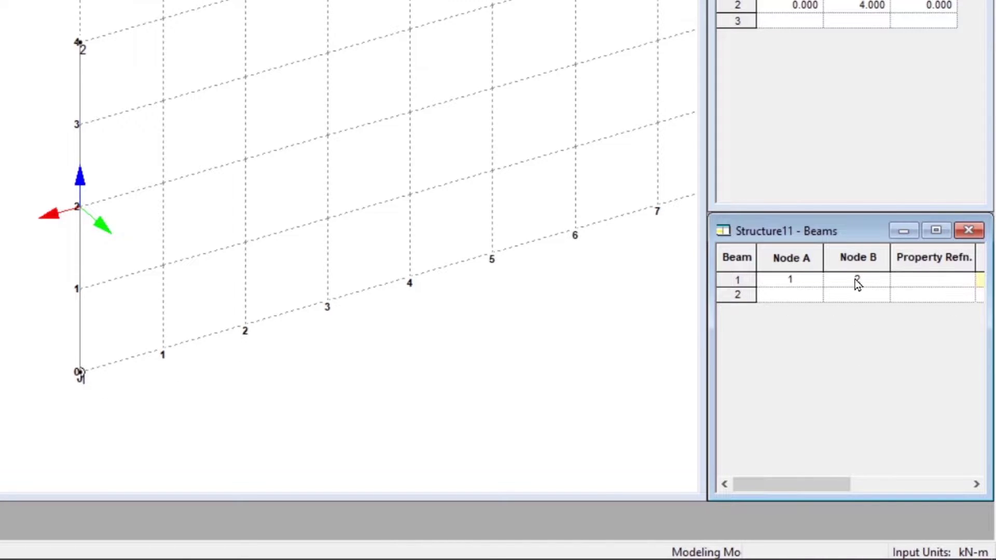
left_click(385, 384)
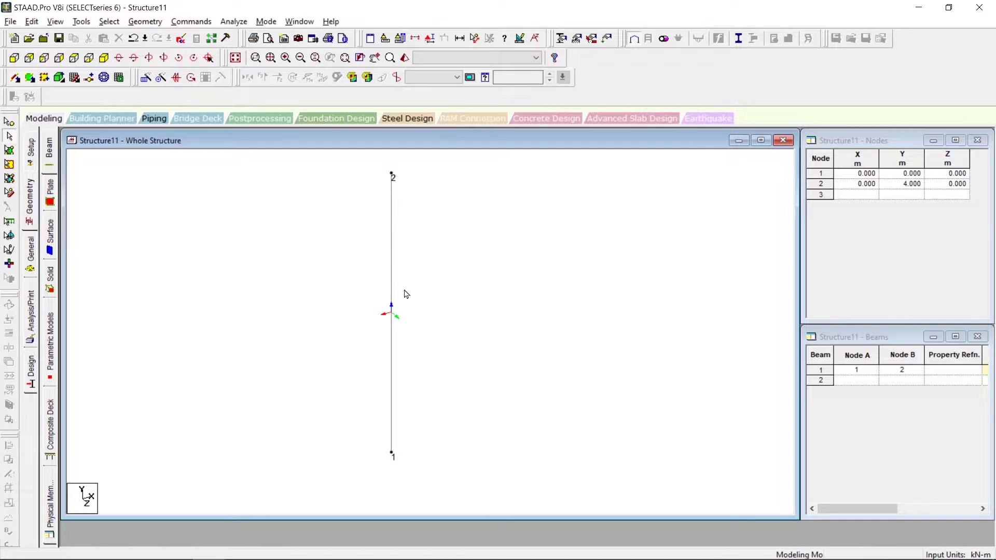
scroll(396, 313, "up", 3)
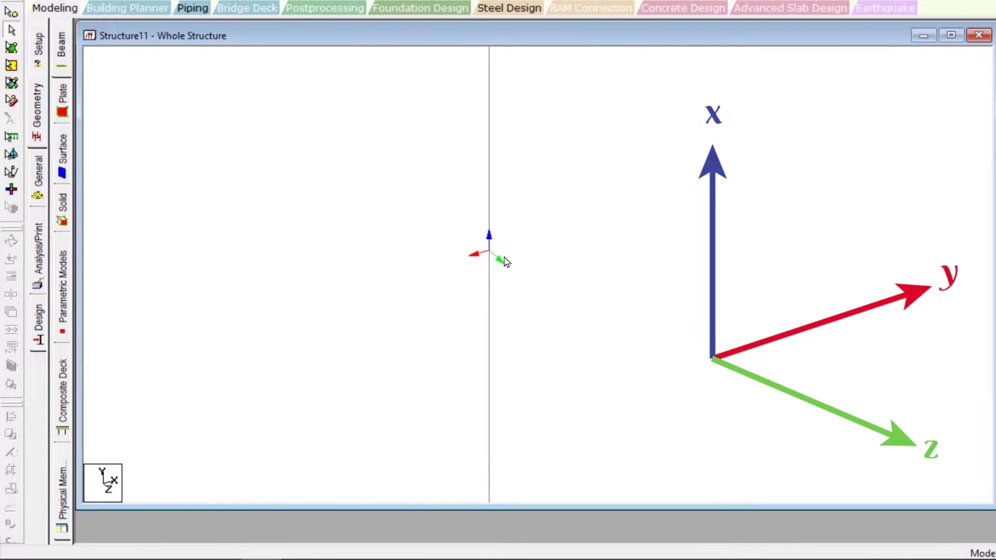
scroll(548, 264, "down", 3)
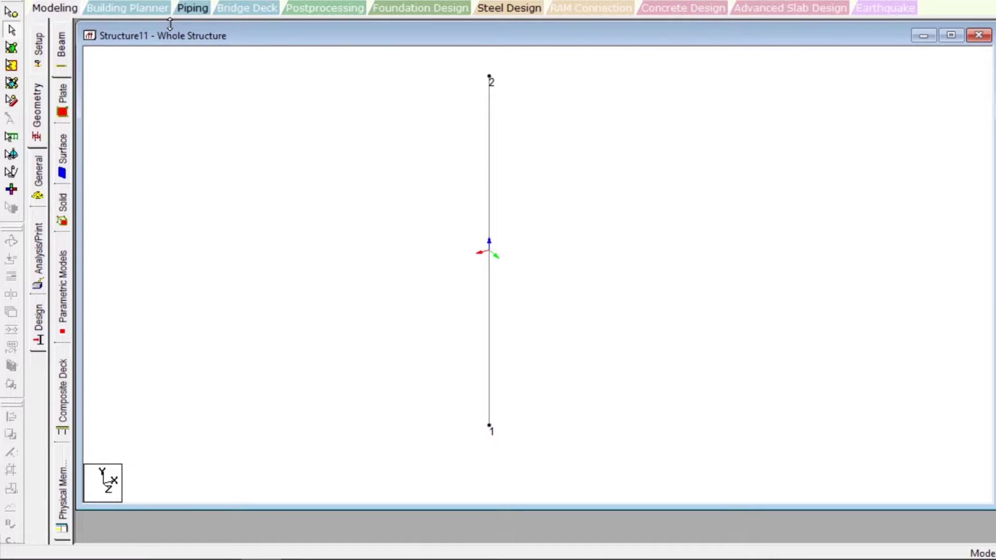
Step: Add a 6 m beam from the column's top node and a 4 m column down from its far end using the snap grid
left_click(62, 44)
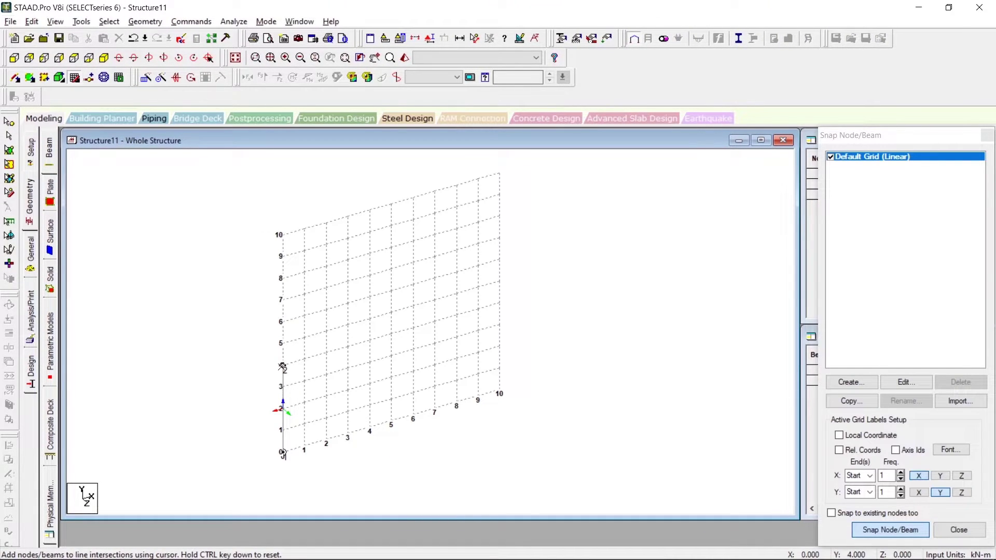
left_click(282, 366)
left_click(412, 335)
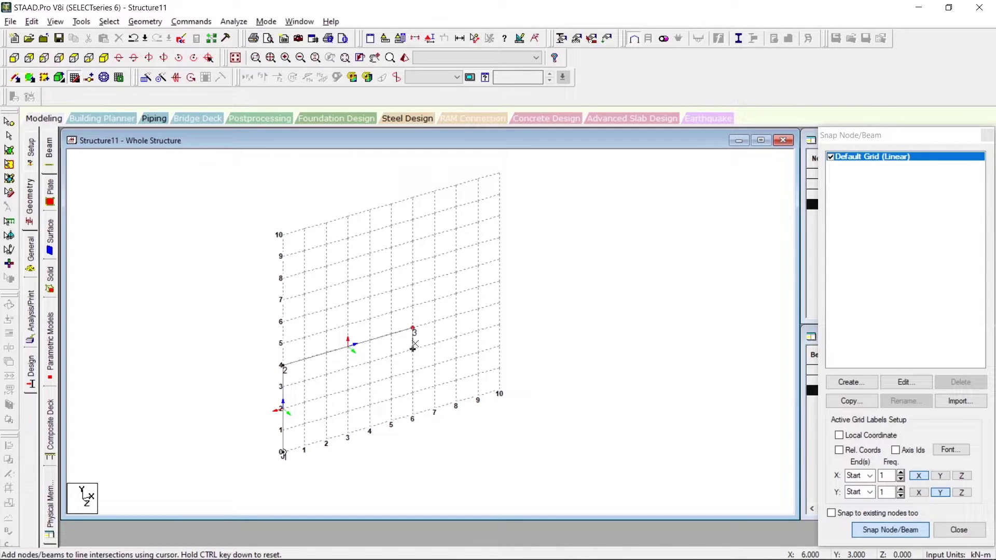
left_click(413, 417)
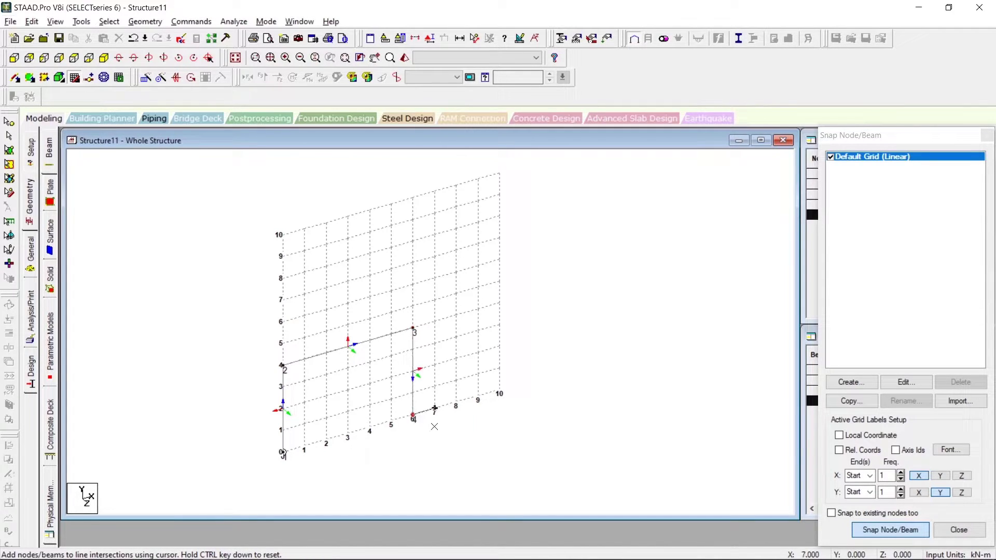
left_click(959, 530)
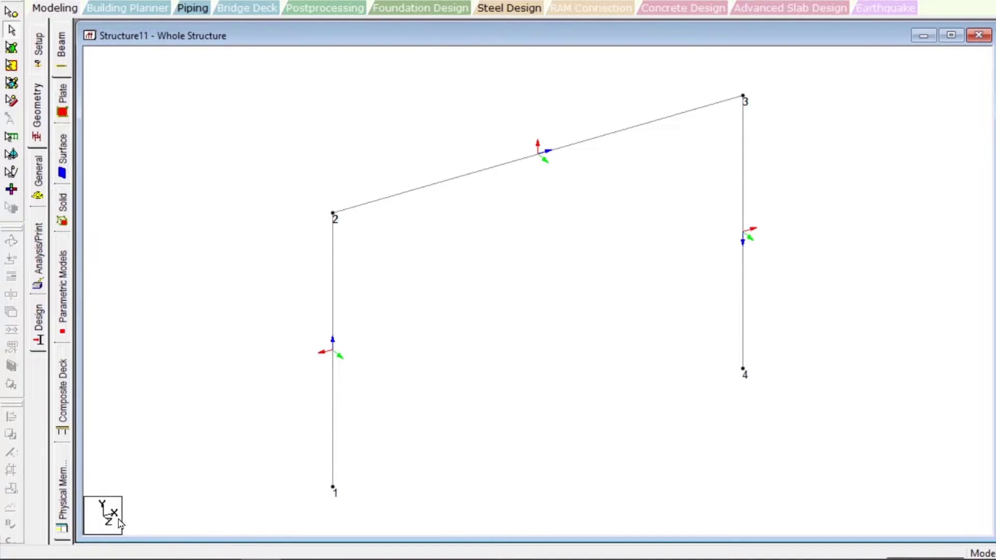
Step: Select the two columns individually and together to compare their local axis directions
left_click(336, 401)
left_click(740, 314)
left_click(743, 314)
left_click(333, 403, "ctrl")
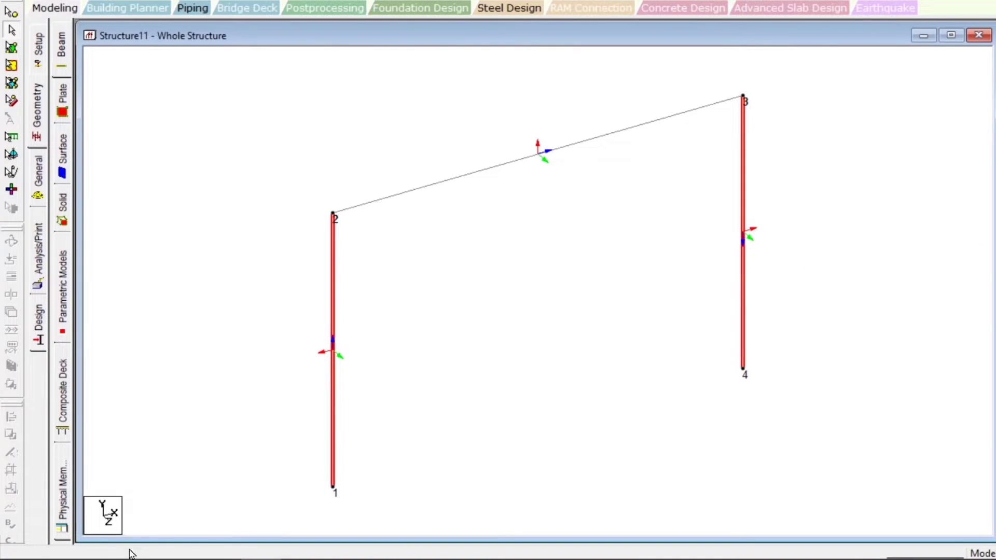
left_click(710, 396)
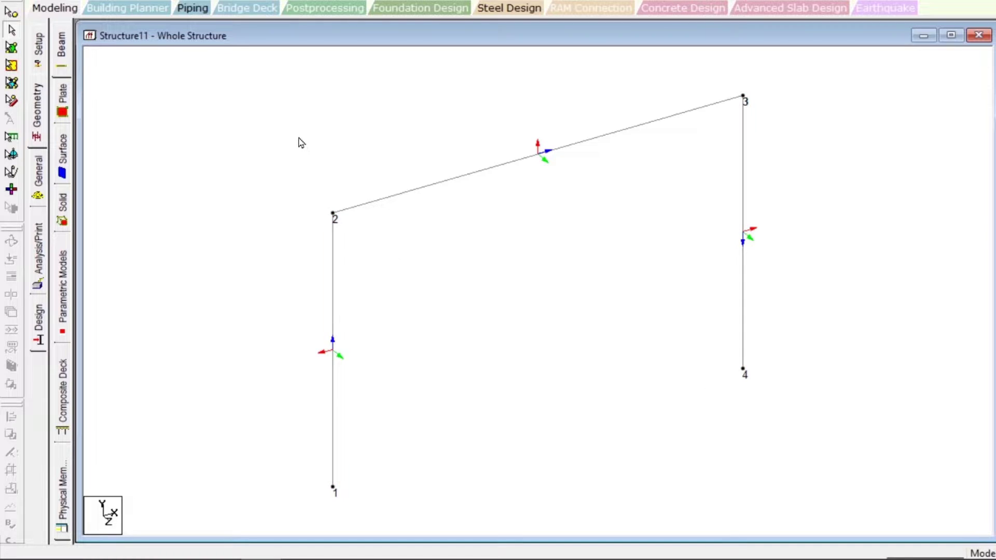
Step: Repeat the whole portal frame once at 8 m in the global Z direction with linked steps and an open base
left_click_drag(230, 65, 827, 499)
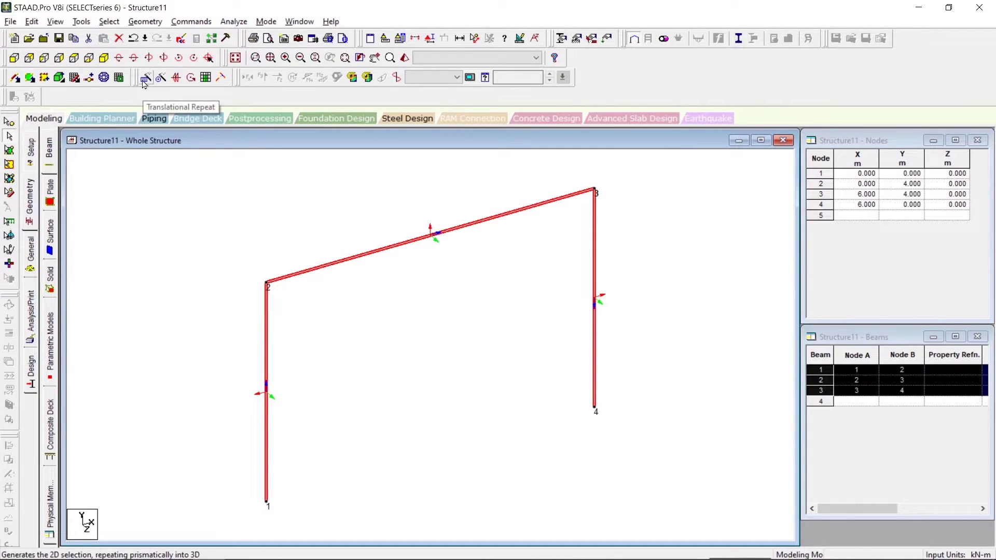
left_click(146, 79)
left_click_drag(573, 209, 610, 195)
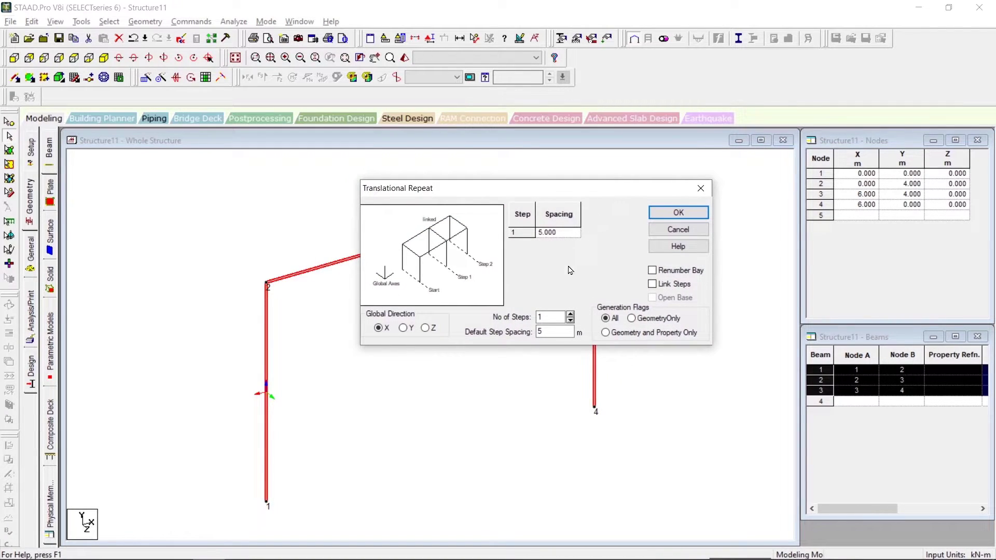
left_click(567, 239)
type("8")
left_click(426, 329)
left_click(681, 285)
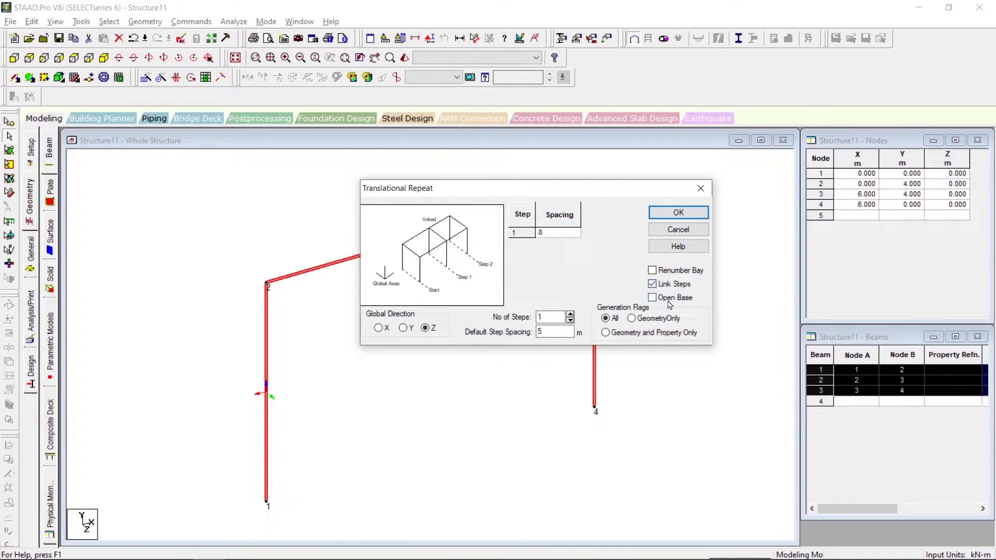
left_click(680, 298)
left_click(678, 212)
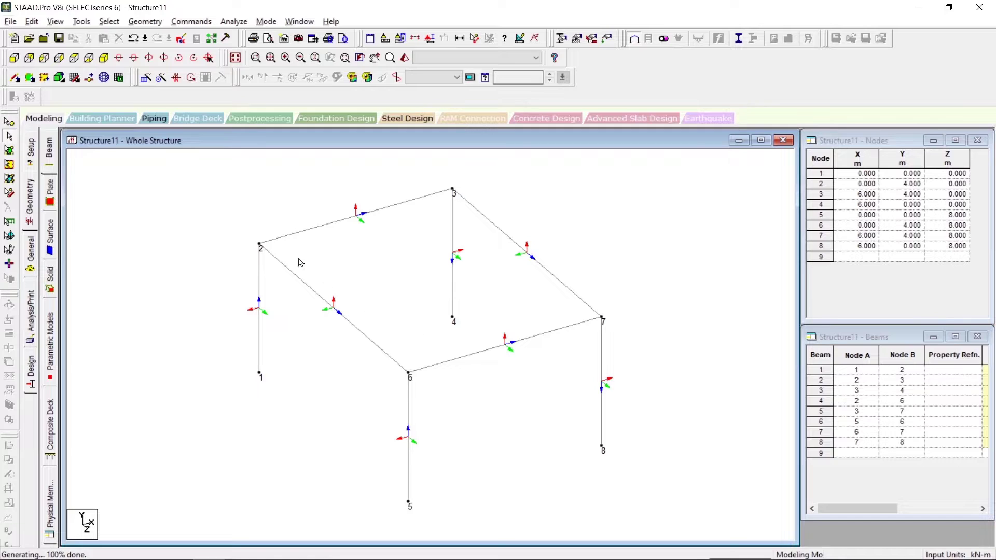
Step: Examine the local x-axis of the top beams by selecting them one after another
left_click(333, 226)
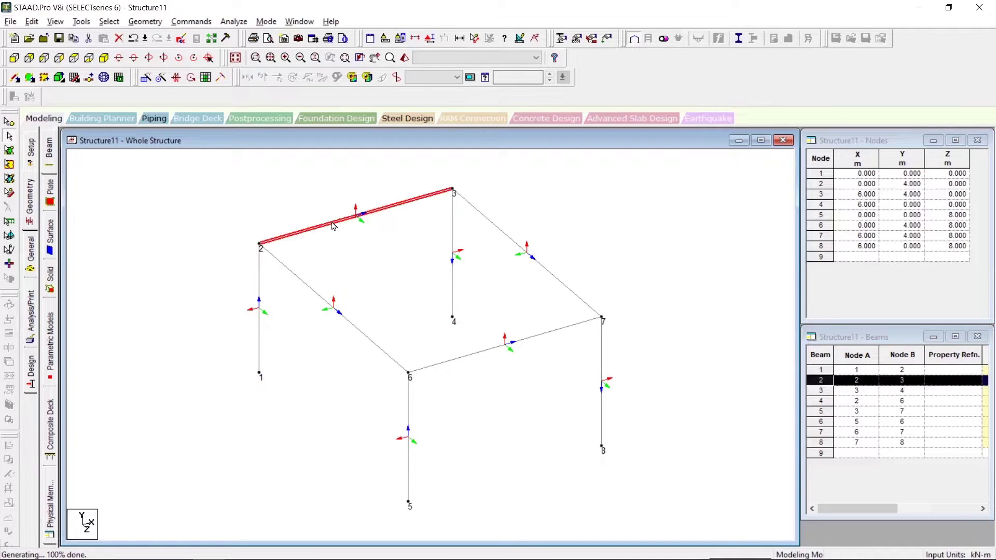
left_click(564, 285)
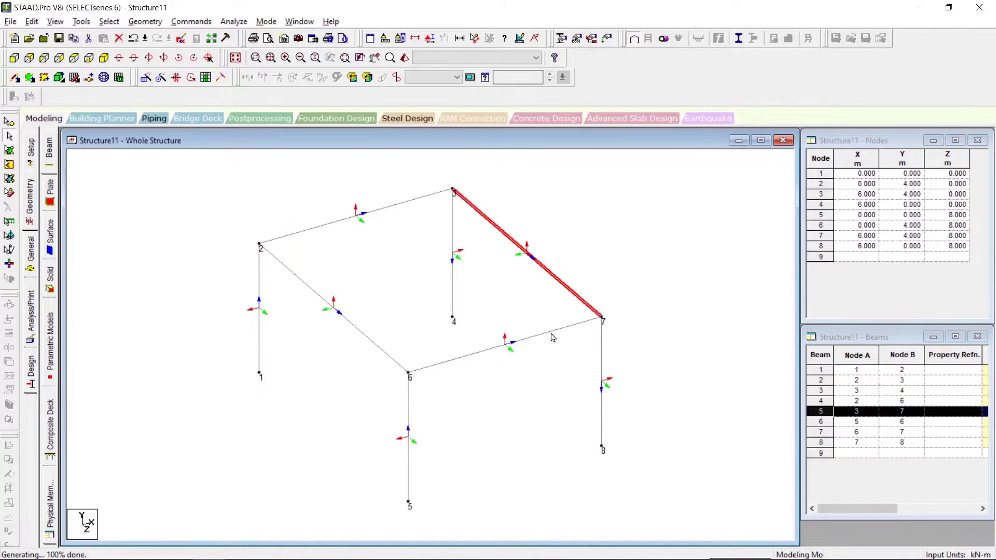
left_click(503, 340)
left_click(375, 343)
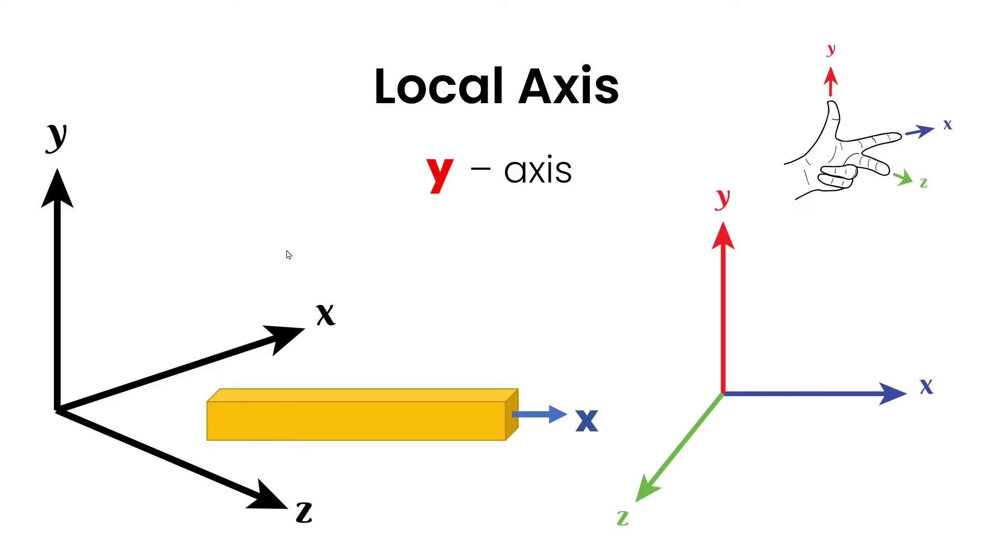
Step: Return to the STAAD.Pro model and examine the local y-axis directions of the top beams and the columns
key("alt+Tab")
scroll(358, 227, "up", 2)
left_click(365, 182)
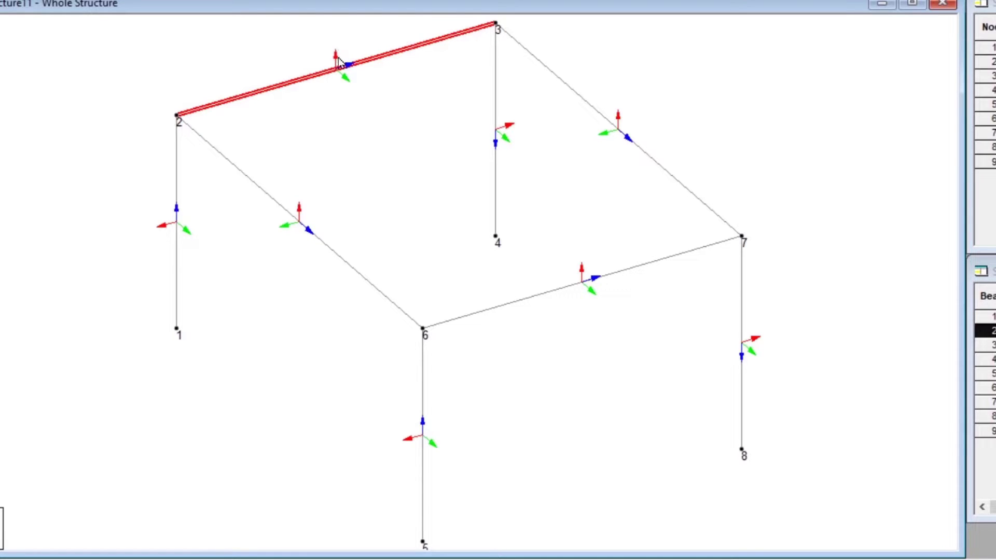
left_click(356, 246)
left_click(351, 265)
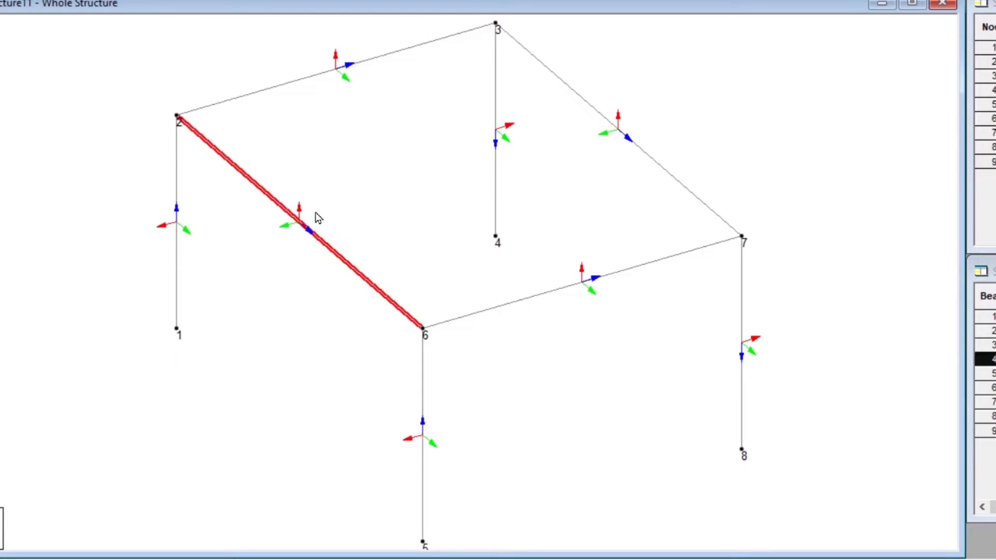
left_click(697, 199)
left_click(656, 248)
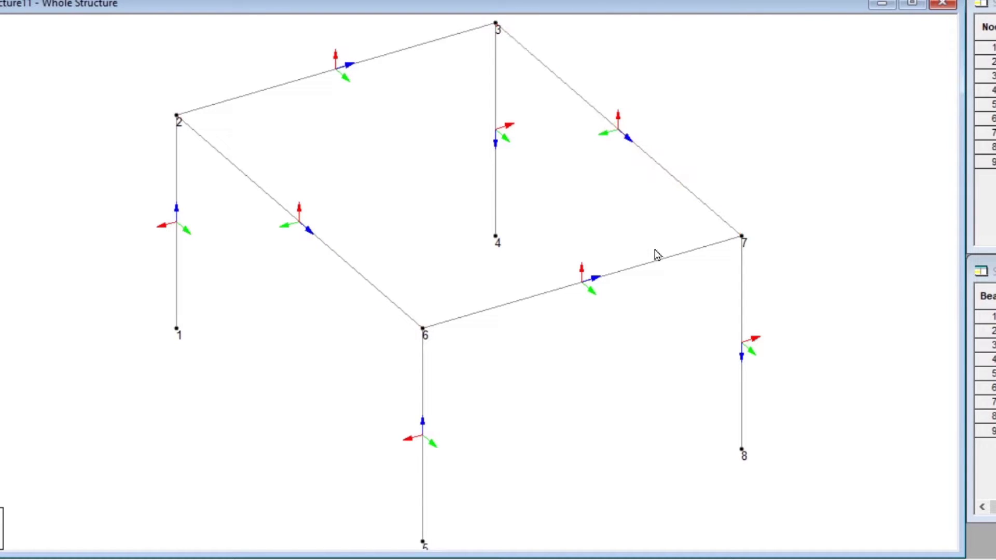
left_click(644, 271)
left_click(662, 197)
left_click(177, 289)
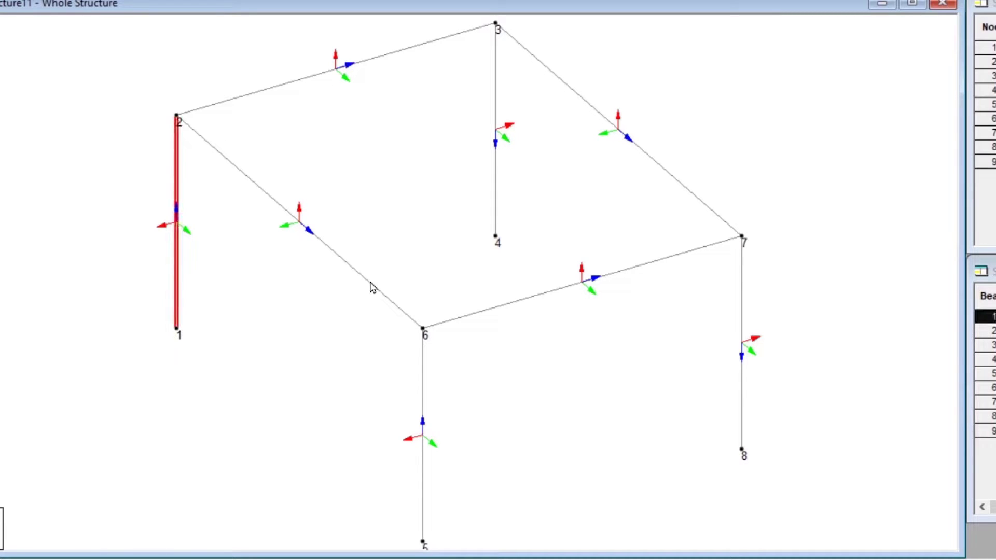
left_click(505, 171)
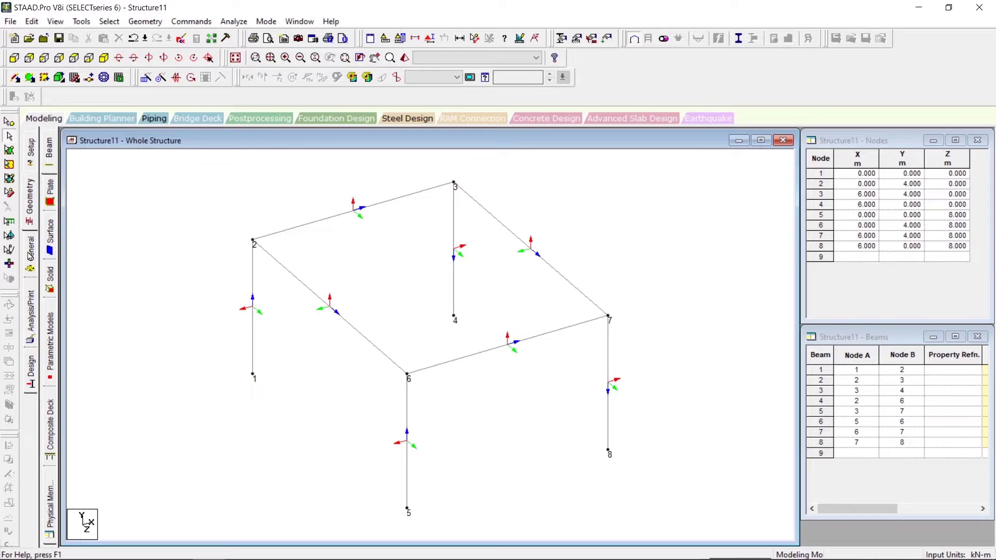
Step: Define a rectangular concrete section with YD 0.6 m and ZD 0.3 m in the member properties
left_click(30, 255)
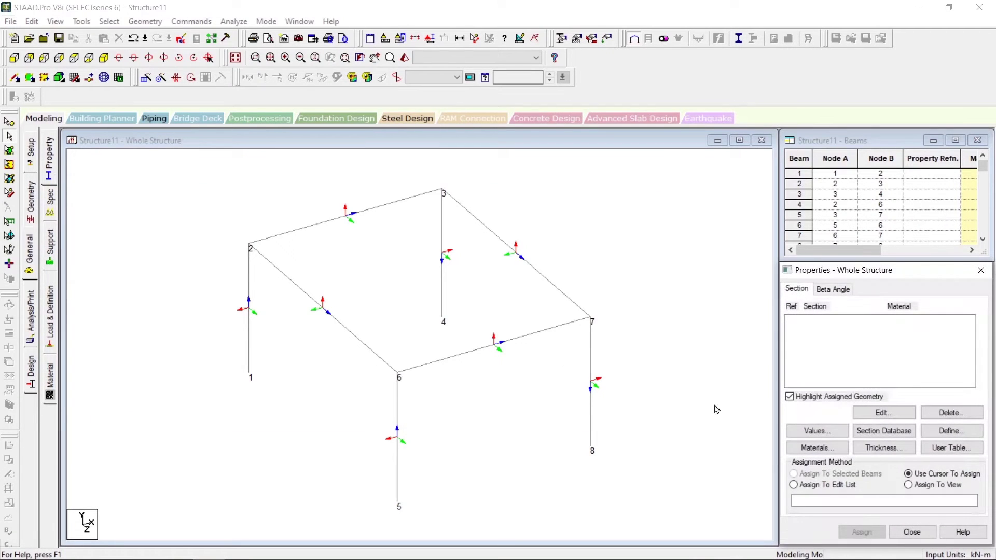
left_click(962, 434)
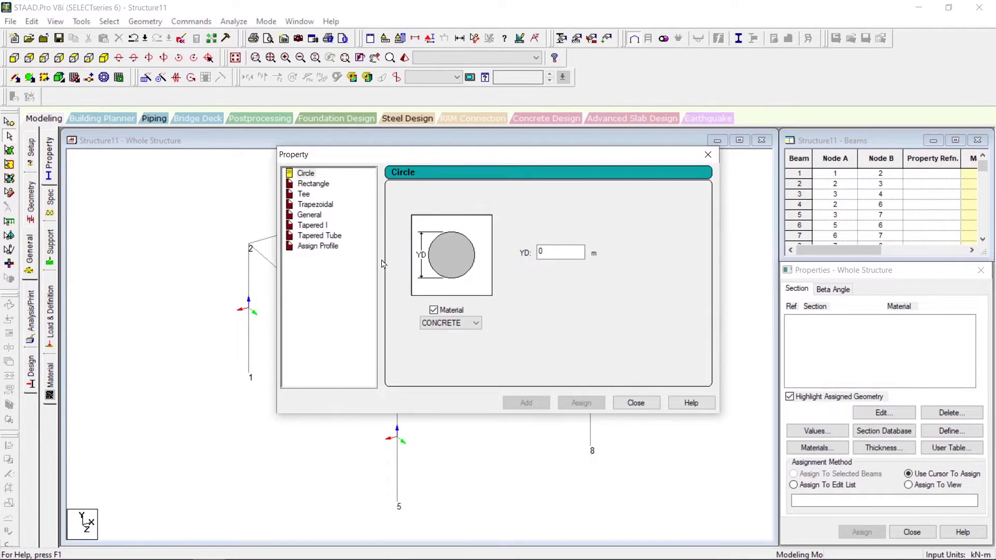
left_click(313, 183)
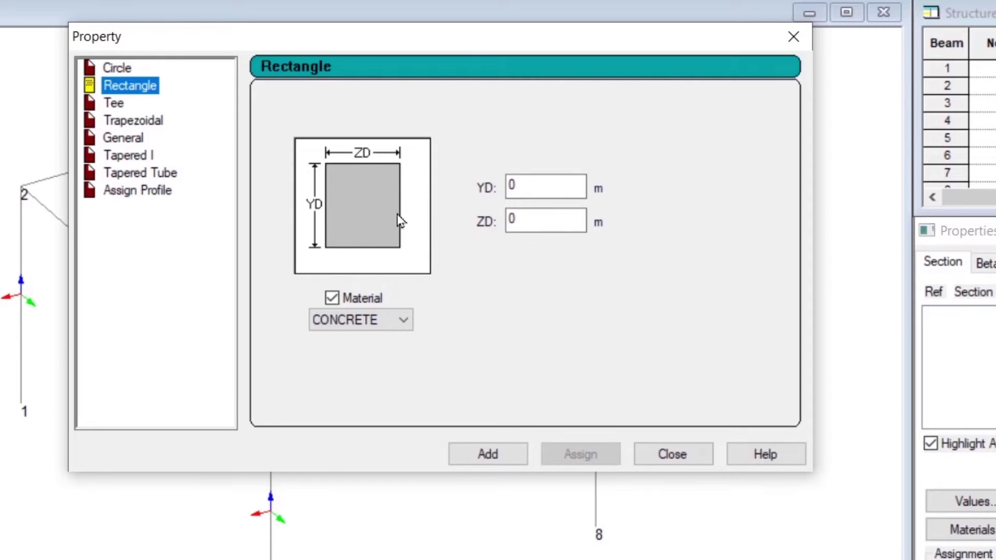
left_click(545, 187)
type(".6")
left_click(581, 227)
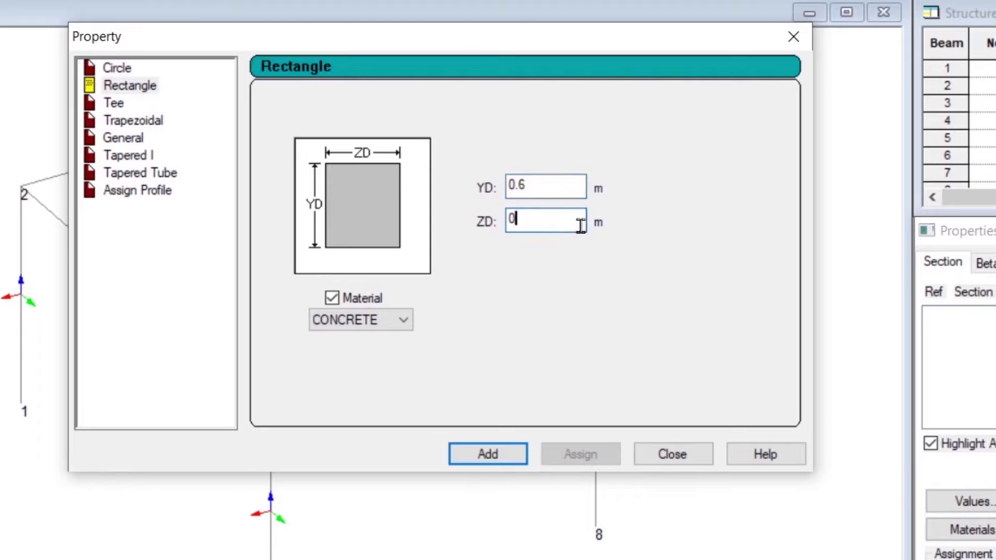
type(".3")
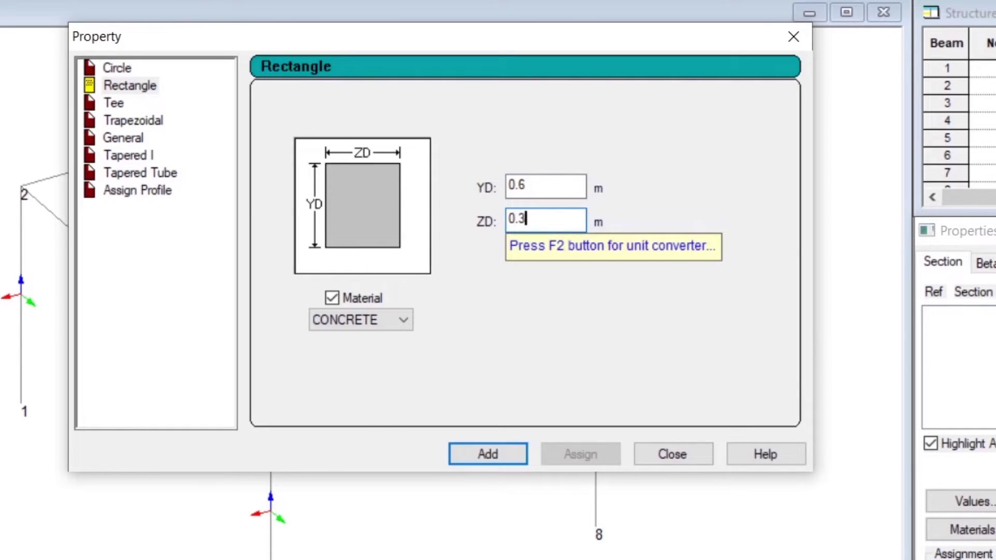
left_click(488, 454)
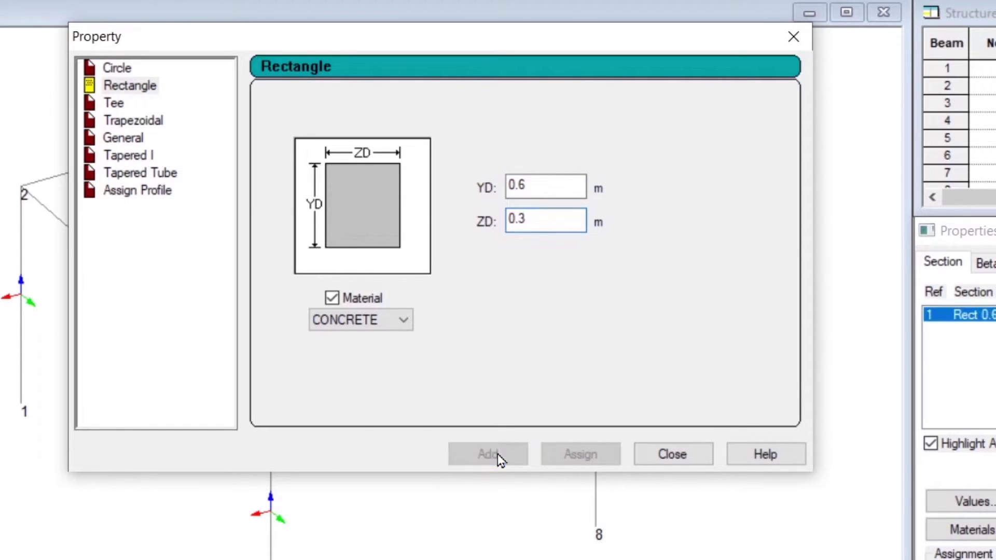
left_click(673, 454)
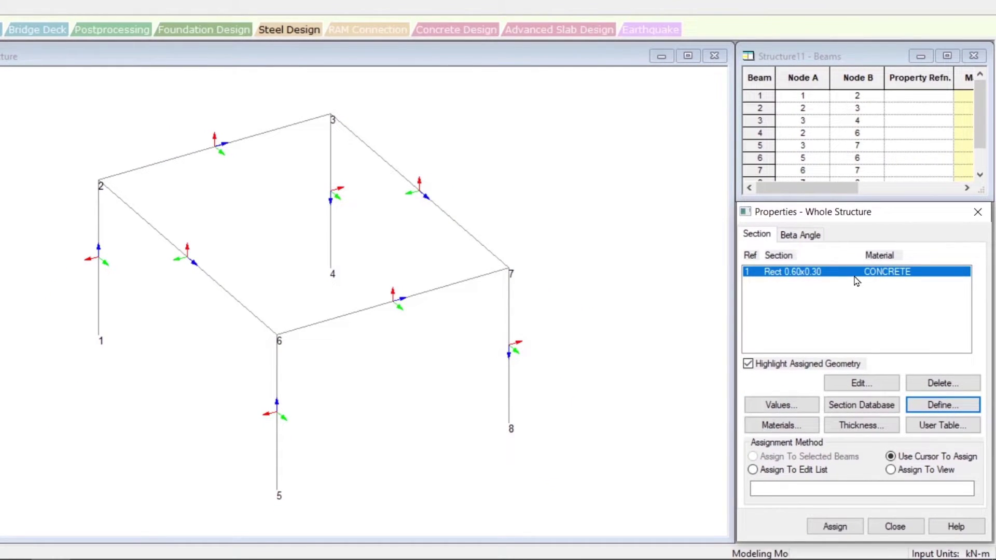
Step: Assign the Rect 0.60x0.30 section to all members in the view
left_click(909, 470)
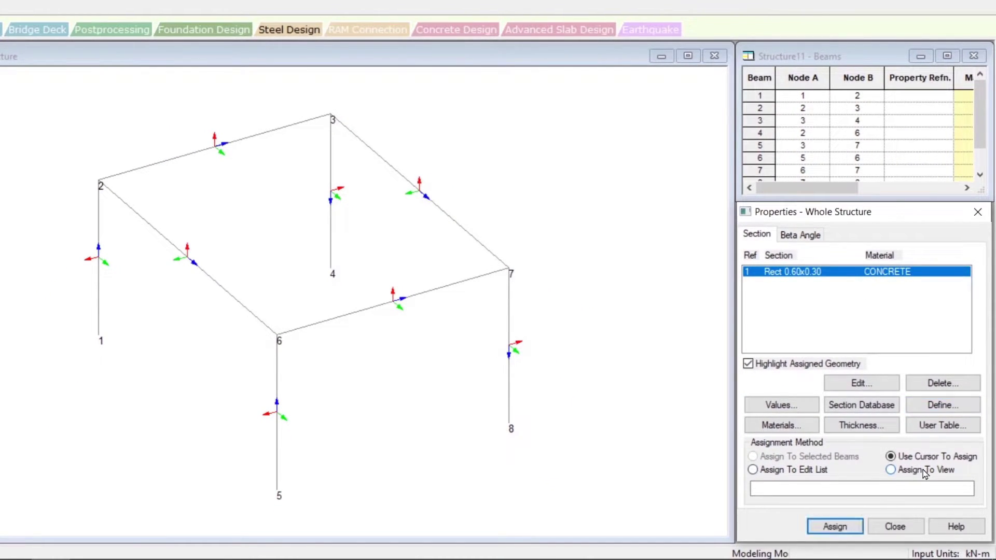
left_click(839, 533)
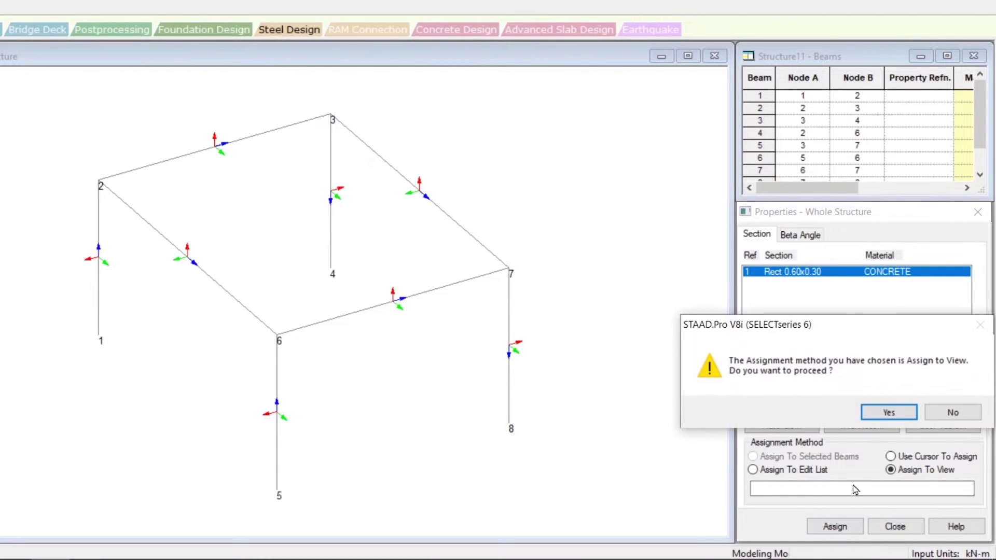
left_click(824, 412)
left_click(642, 400)
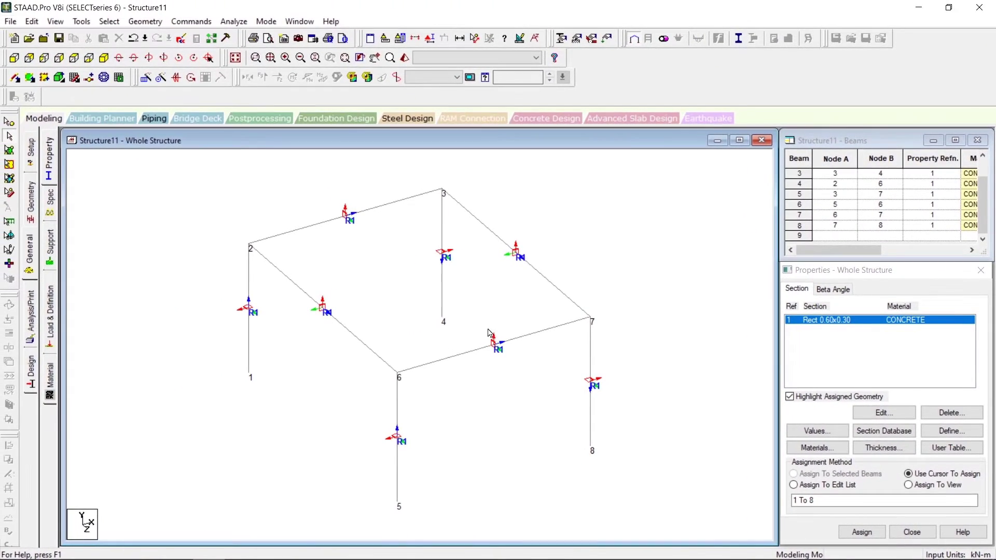
Step: Render the whole frame in 3D and examine how the rectangular sections meet at the beam-column corners
right_click(529, 150)
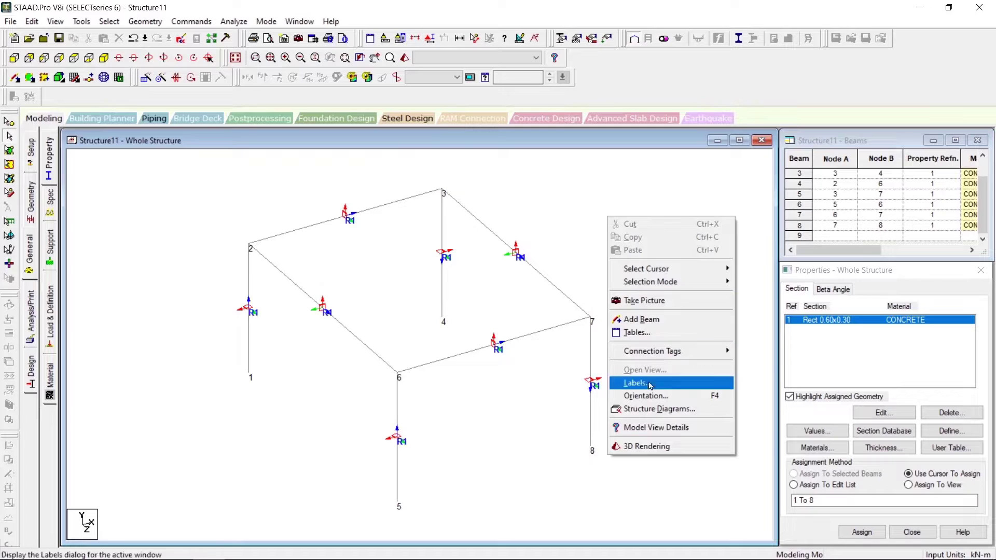
left_click(653, 446)
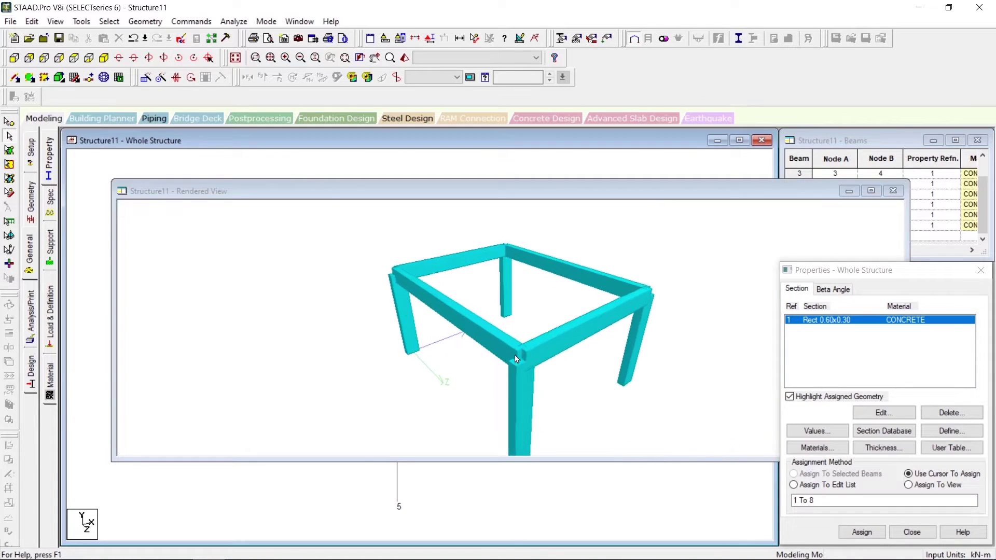
left_click_drag(511, 358, 508, 375)
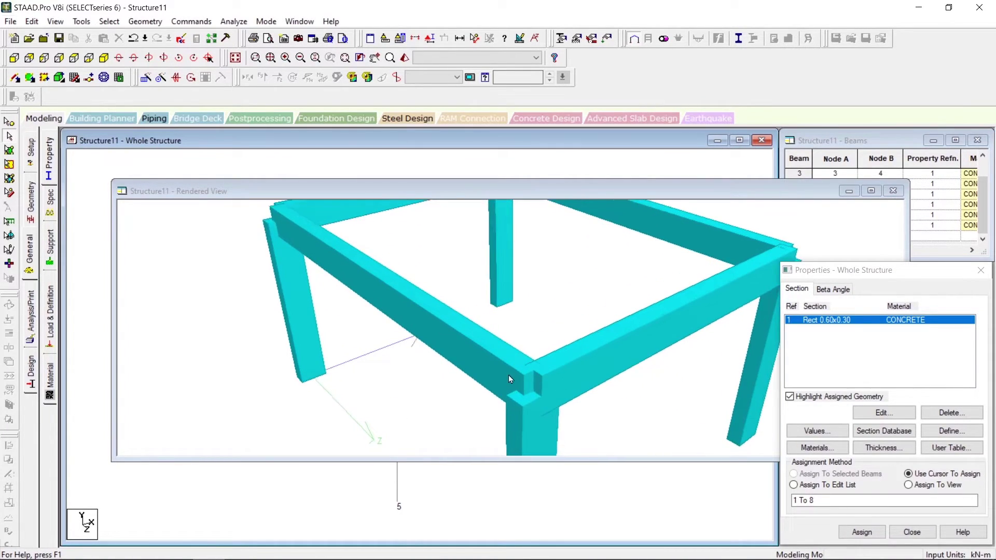
scroll(368, 354, "up", 5)
left_click_drag(391, 368, 353, 328)
scroll(351, 328, "down", 3)
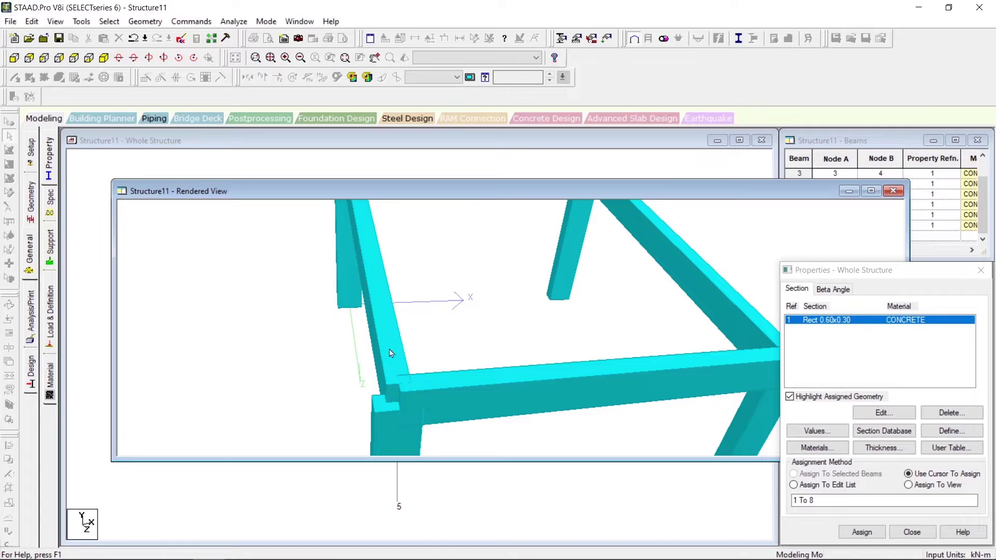
left_click(892, 190)
Step: Compare the section outlines with the local axes on the members around node 6, including the column between nodes 5 and 6
scroll(324, 334, "up", 4)
scroll(279, 311, "up", 2)
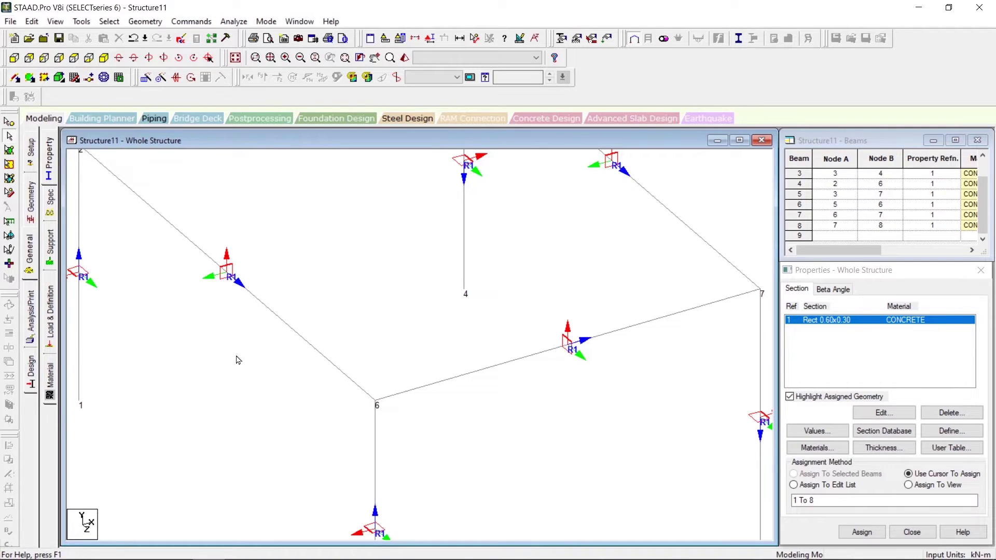
scroll(241, 311, "down", 1)
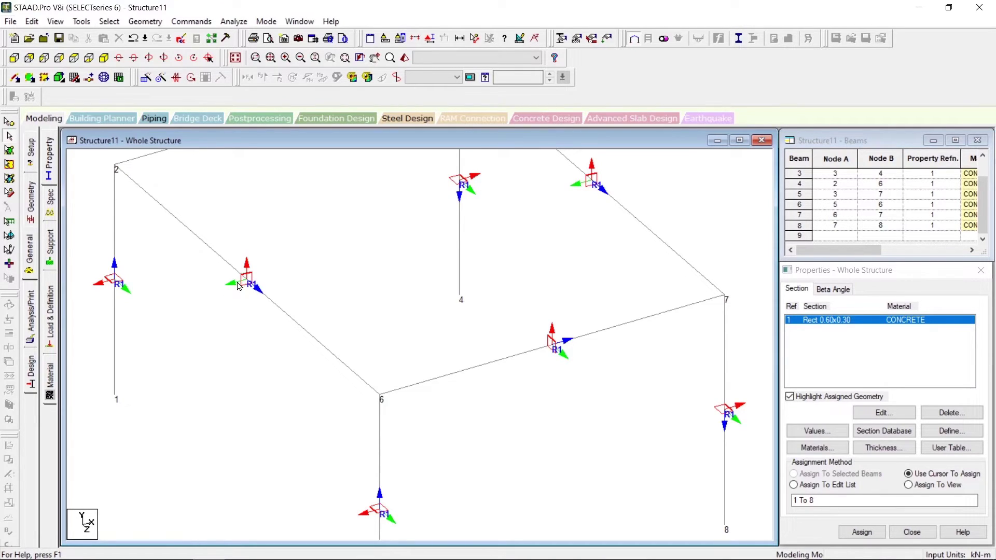
left_click(380, 474)
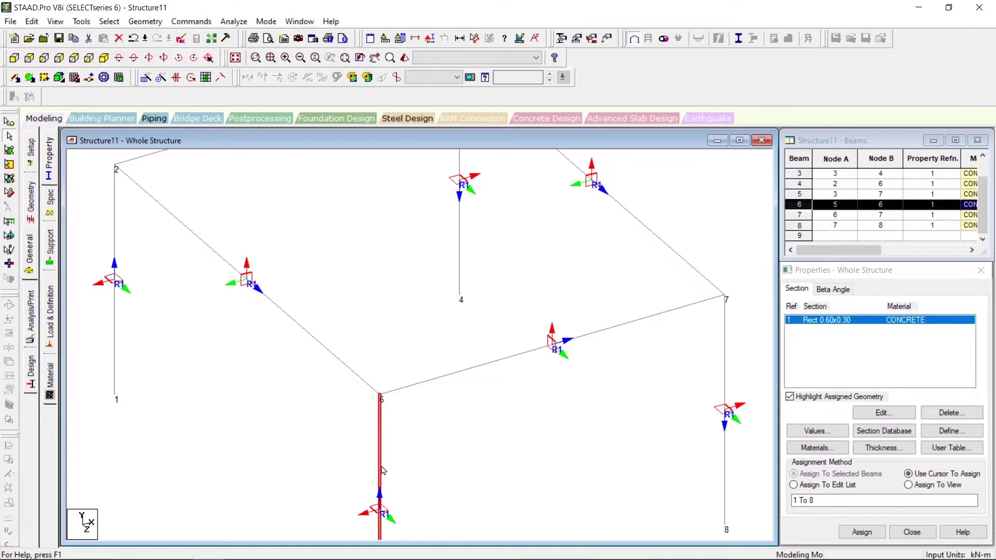
scroll(291, 334, "down", 1)
Step: Render only the top beam between nodes 2 and 6 in 3D and inspect its section orientation
left_click(304, 332)
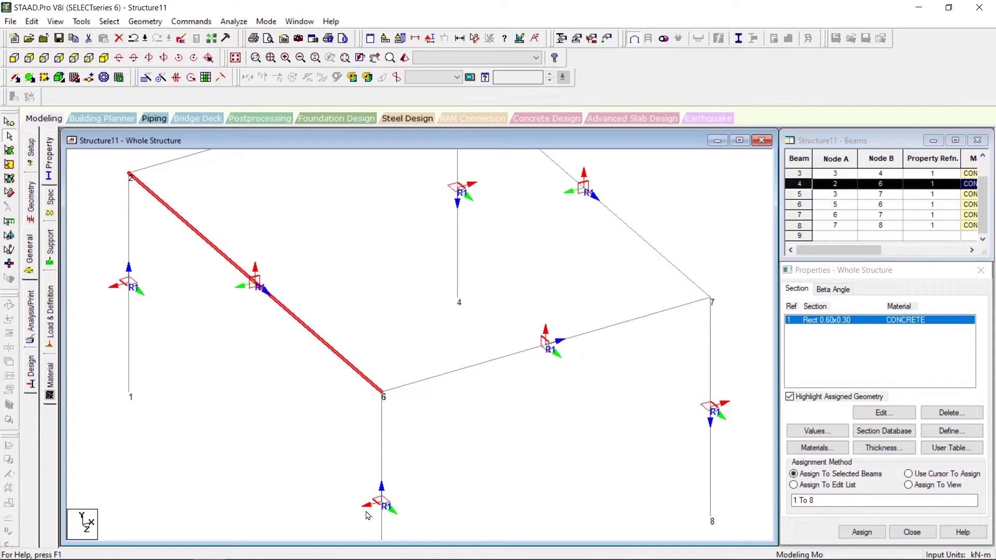
right_click(580, 381)
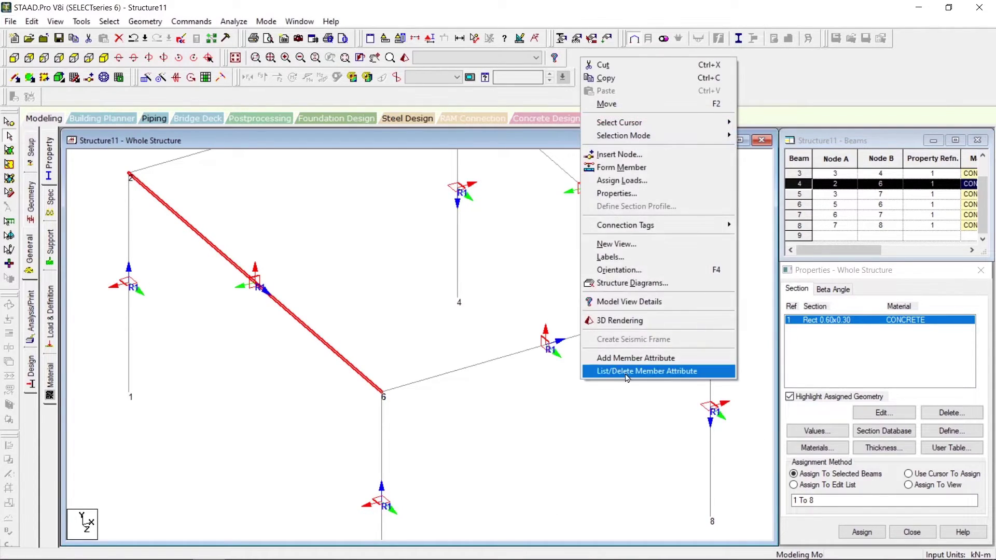
left_click(622, 320)
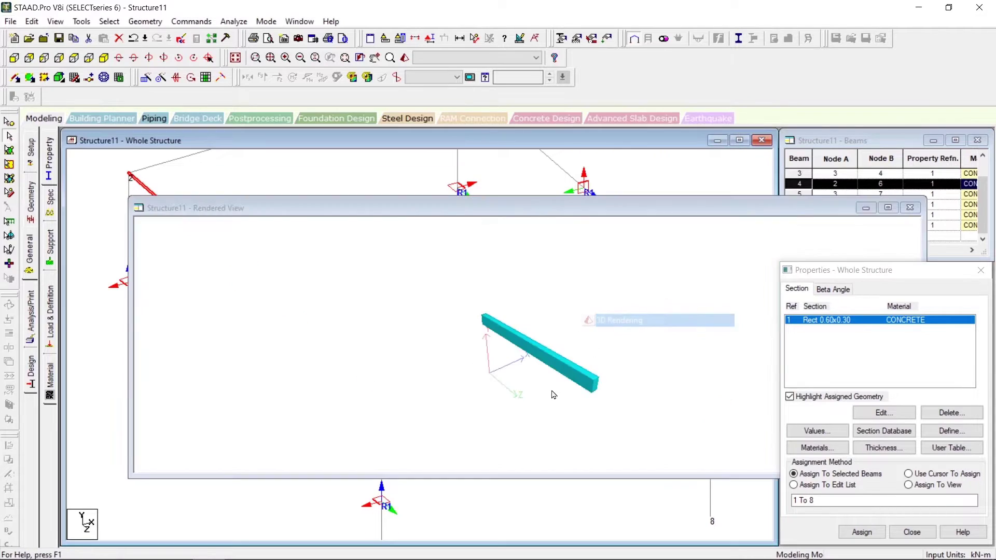
right_click(510, 381)
left_click(537, 377)
left_click_drag(560, 433, 482, 437)
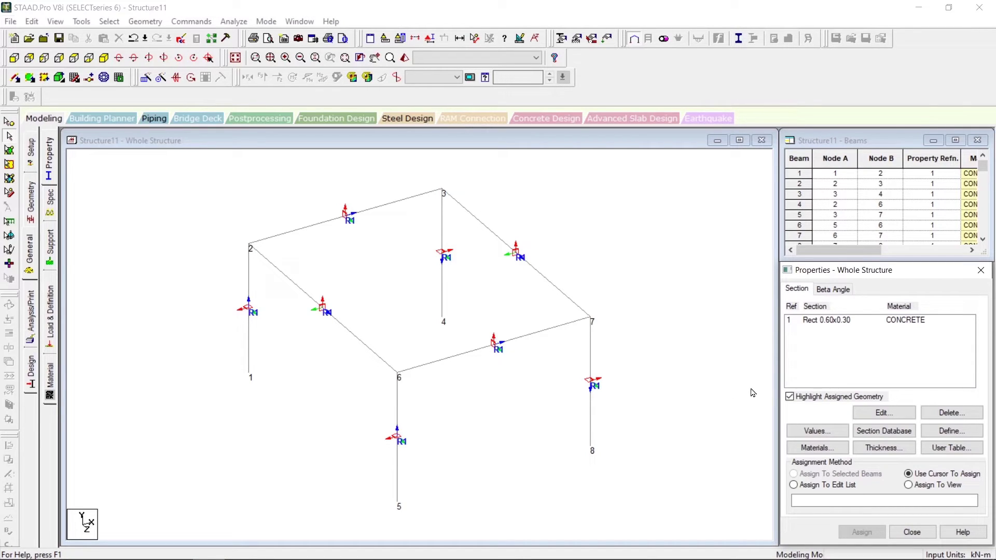
Step: Create a beta angle of 90 degrees and assign it with the cursor to the column between nodes 5 and 6
scroll(456, 312, "up", 3)
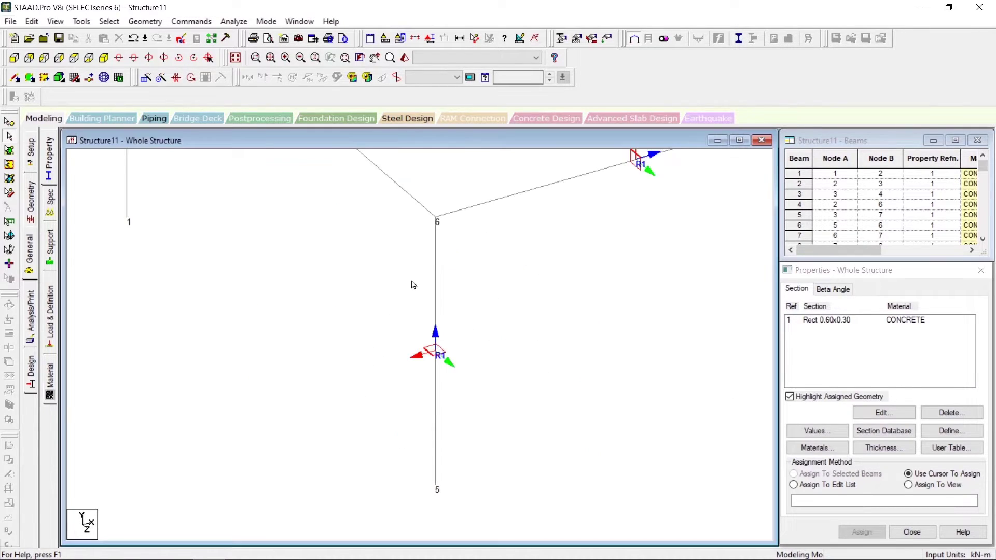
left_click(436, 444)
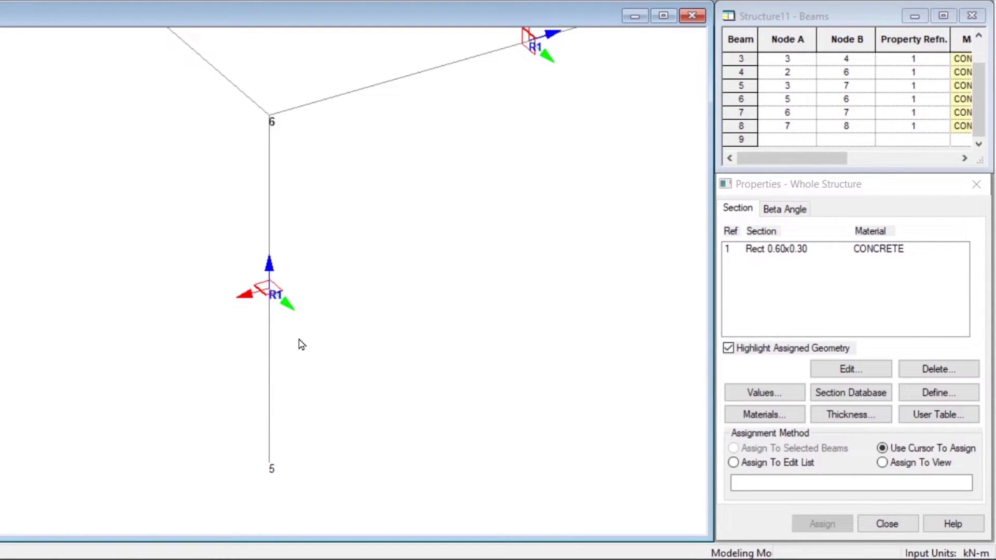
left_click(785, 210)
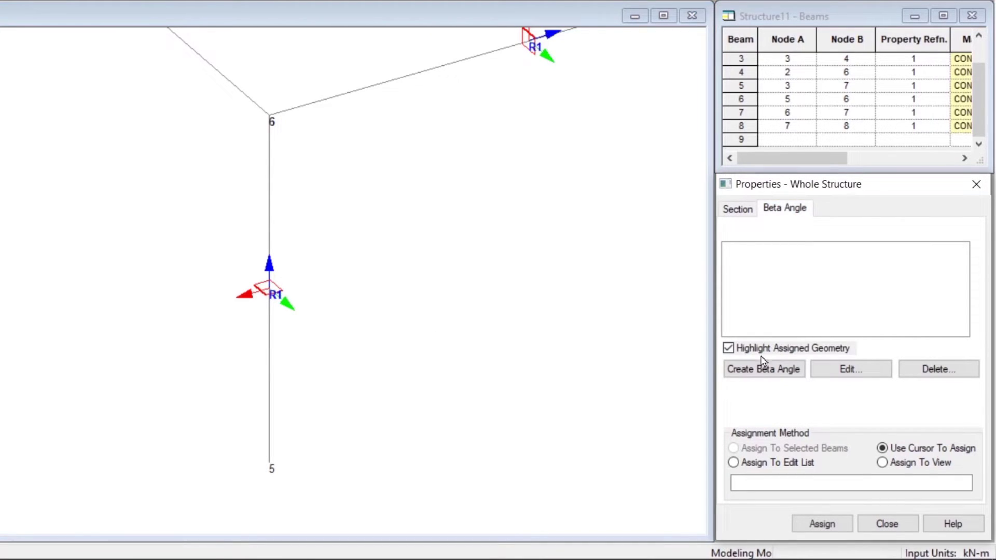
left_click(752, 369)
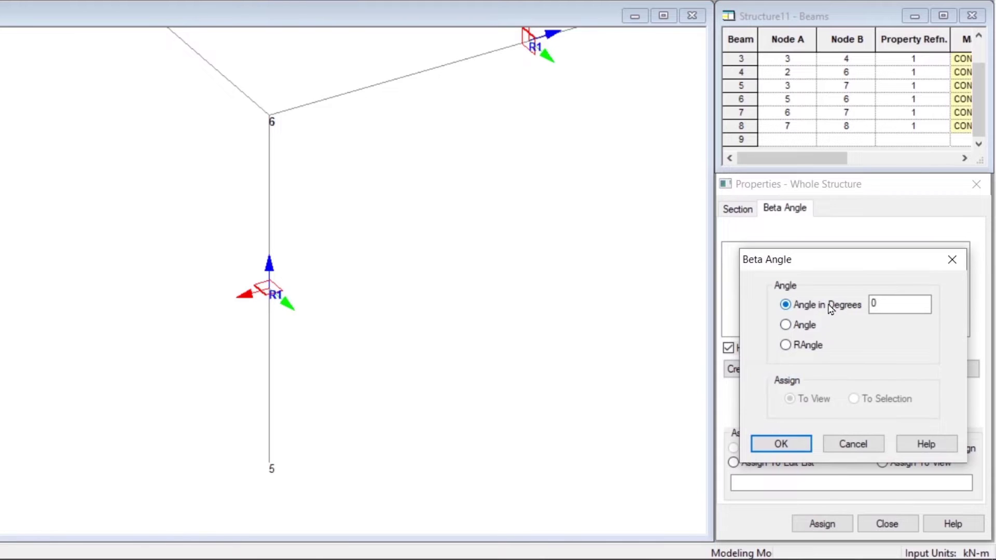
left_click(892, 307)
double_click(891, 308)
type("90")
key("Return")
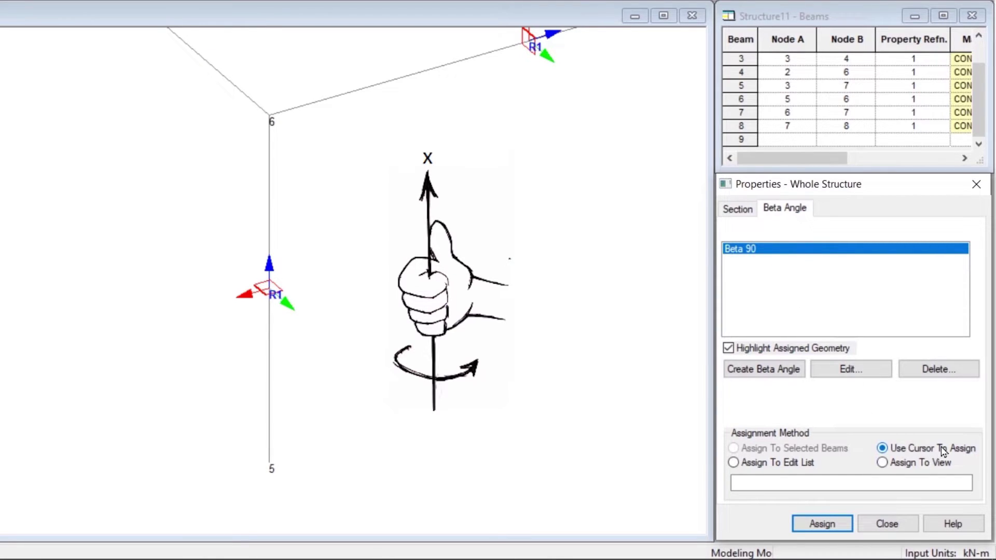
left_click(827, 525)
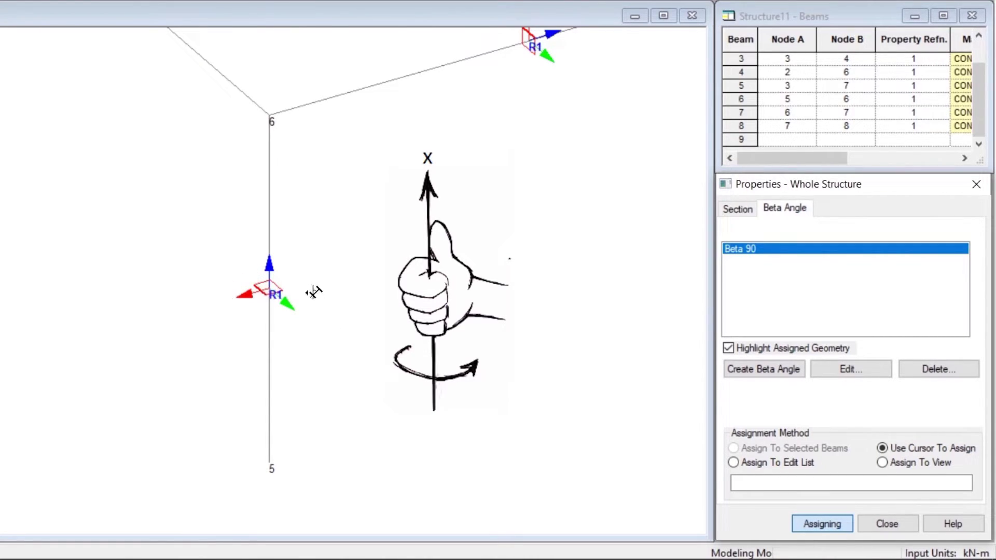
left_click(280, 351)
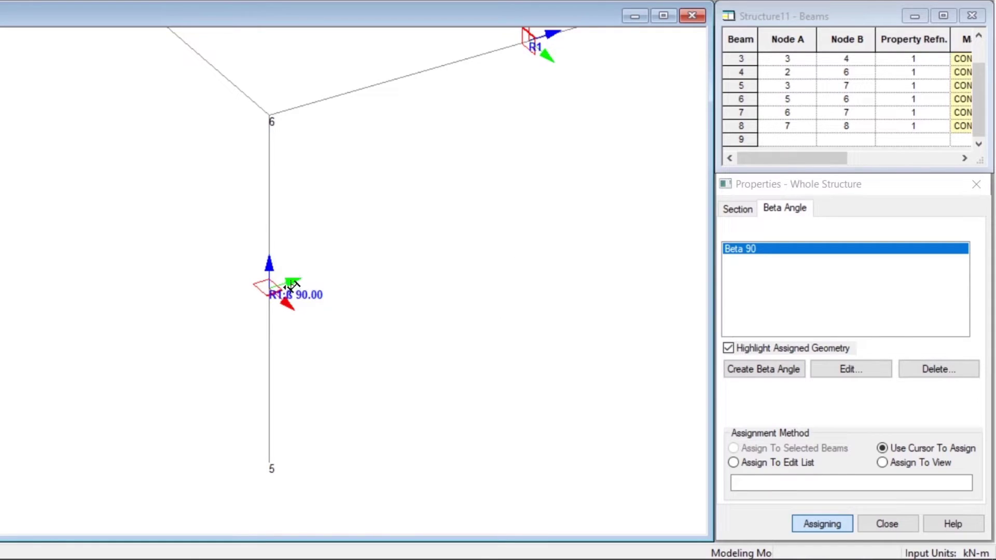
Step: Assign the 90-degree beta angle to the top beam between nodes 6 and 7 as well
scroll(611, 88, "down", 2)
scroll(430, 222, "down", 3)
scroll(659, 244, "up", 5)
scroll(554, 300, "down", 2)
scroll(574, 294, "up", 2)
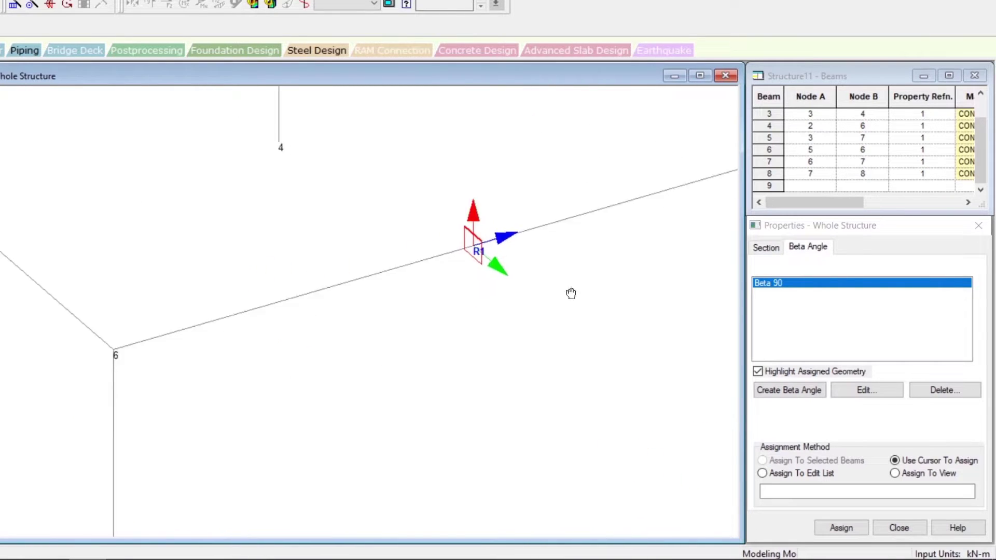
middle_click_drag(573, 294, 431, 275)
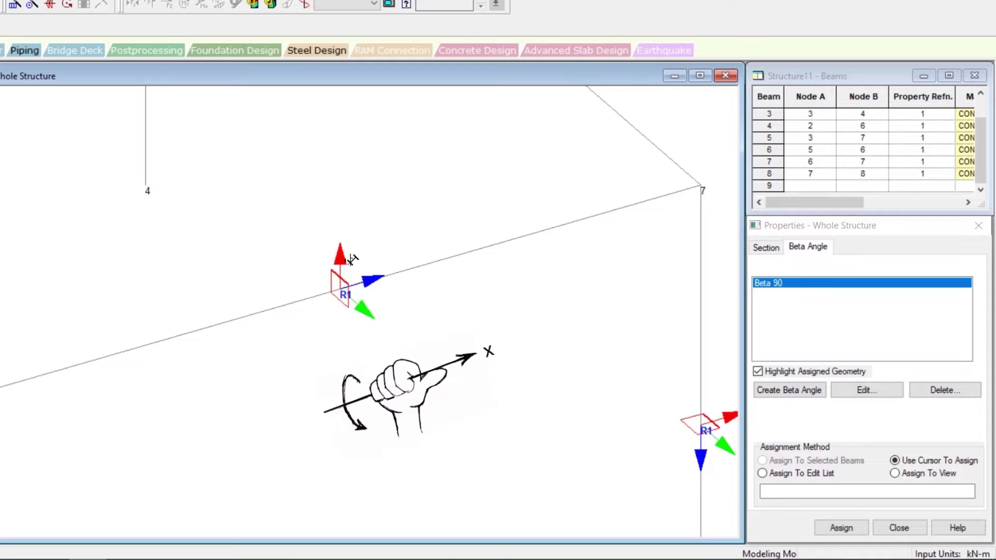
left_click(418, 270)
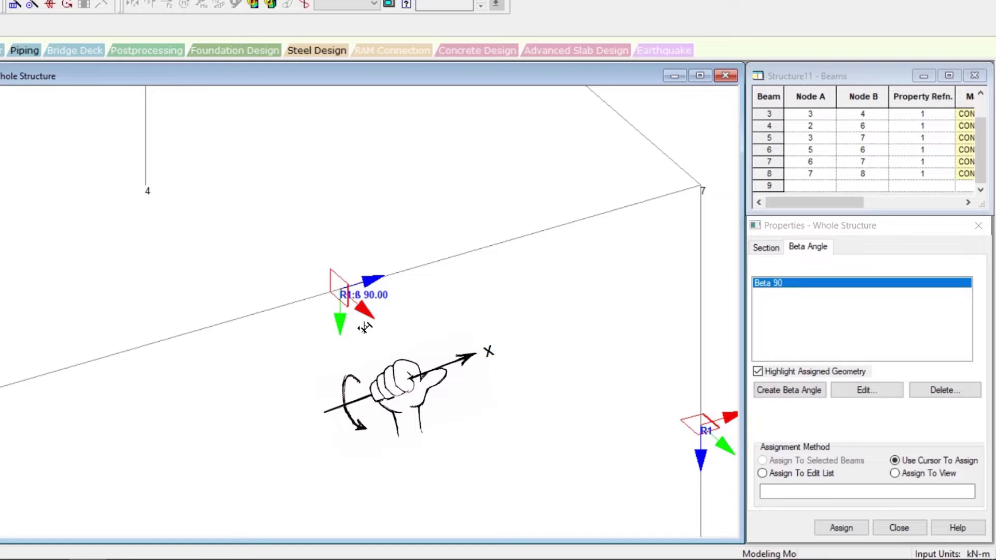
left_click(869, 346)
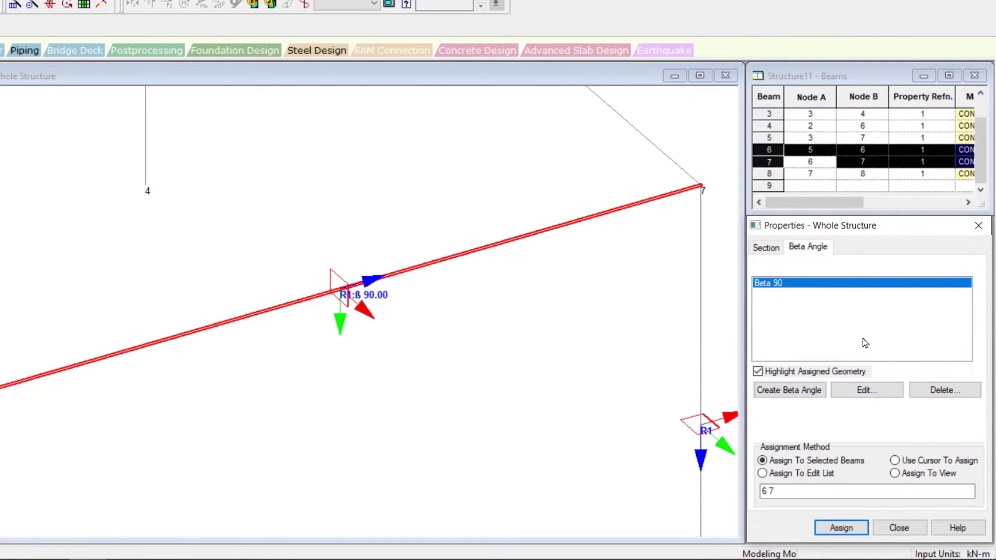
left_click(721, 342)
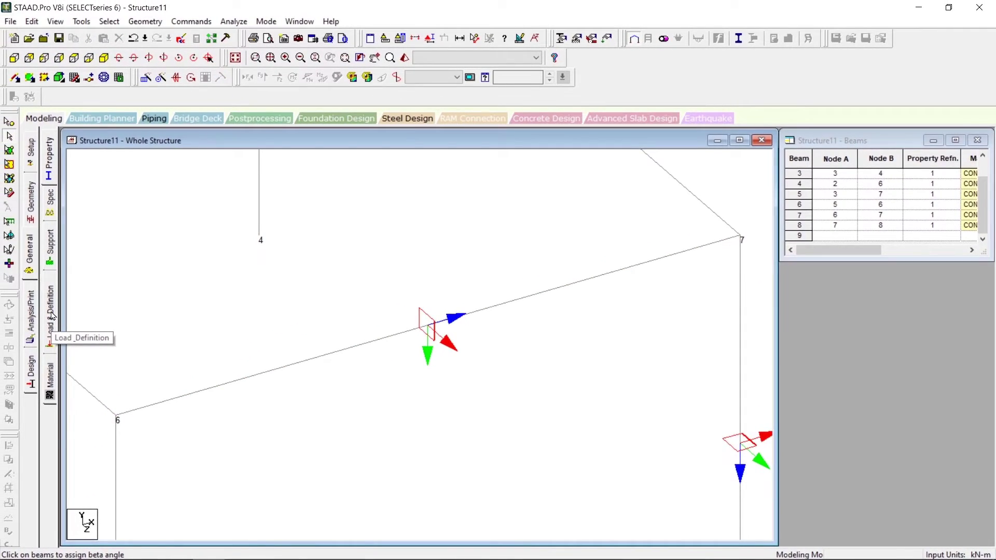
Step: Create primary load case number 1 with loading type None and the title LOAD CASE 1, and make it active
left_click(52, 314)
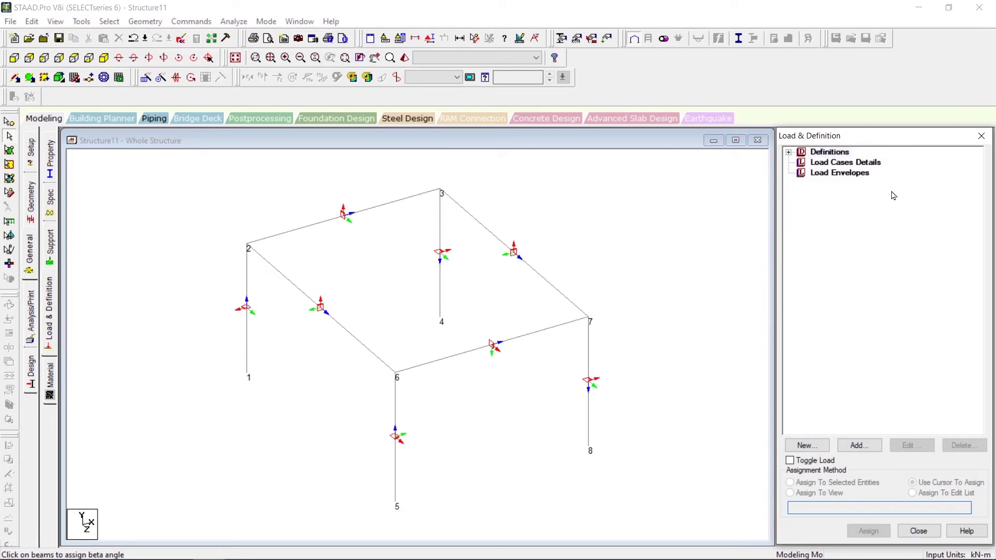
left_click(842, 164)
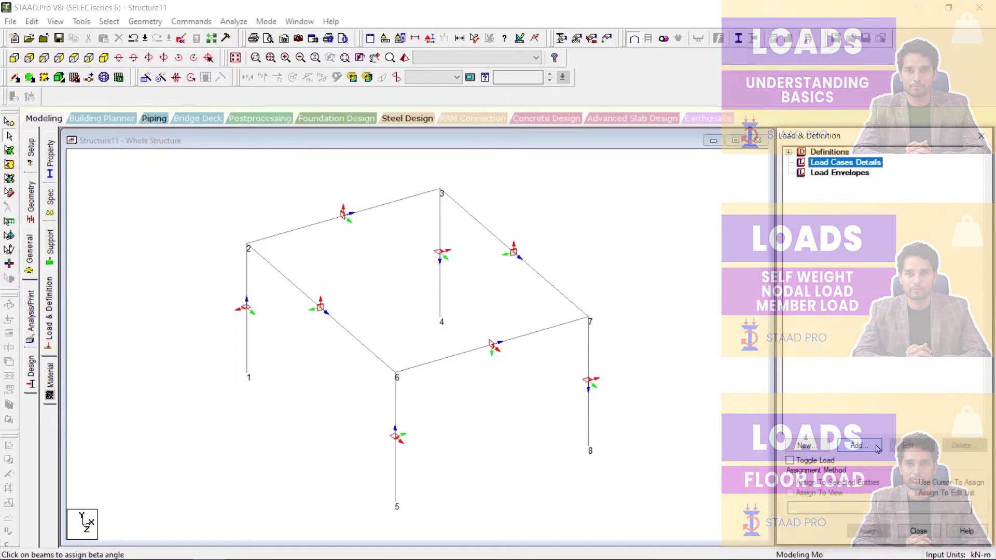
left_click(875, 447)
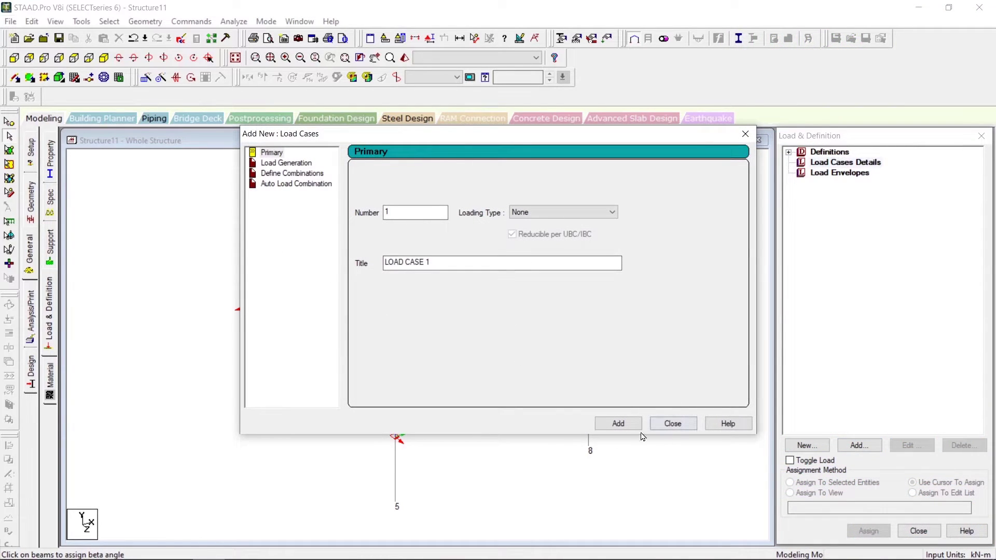
left_click(620, 424)
left_click(672, 424)
left_click(853, 174)
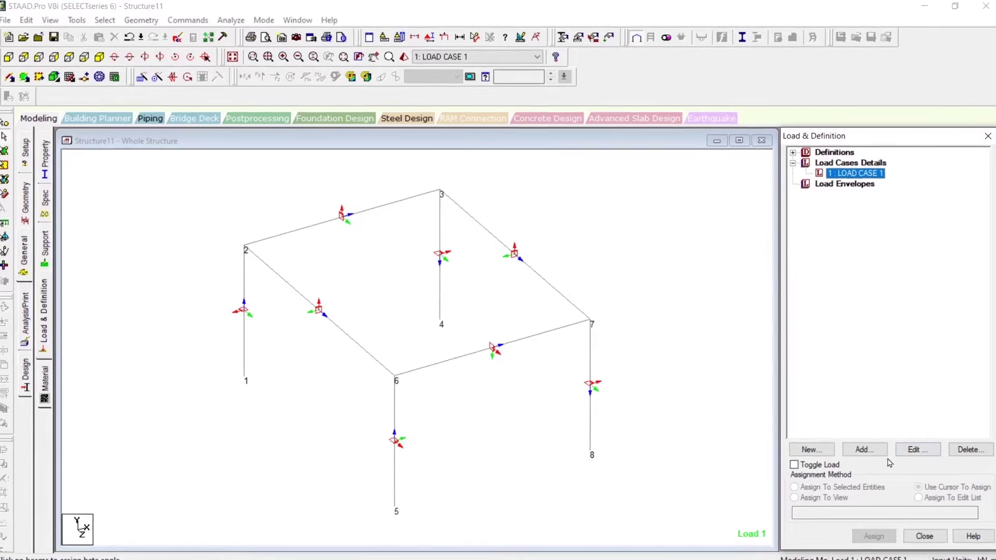
Step: Add a concentrated member force of -5 kN in direction GY to load case 1, with d1 1 m and d2 0 m
left_click(859, 445)
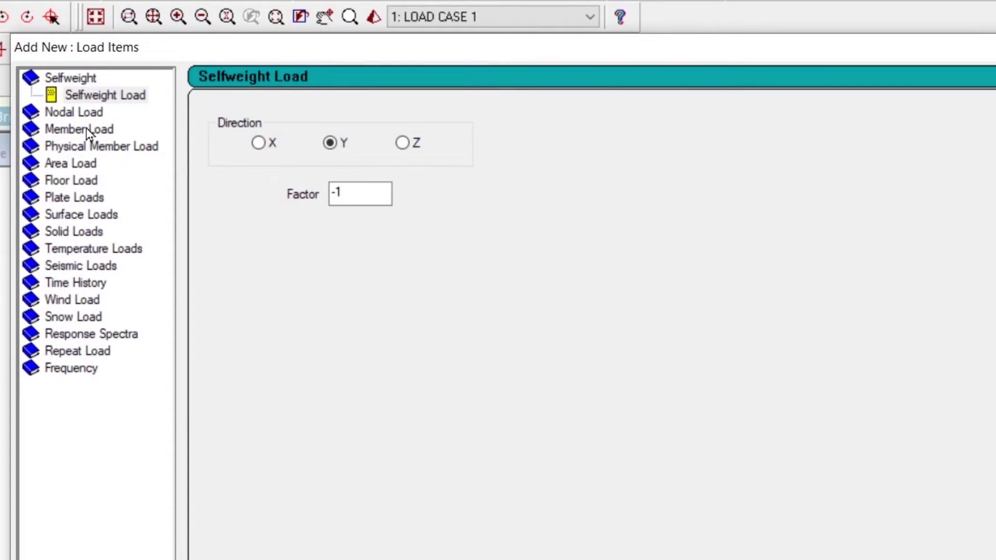
left_click(89, 130)
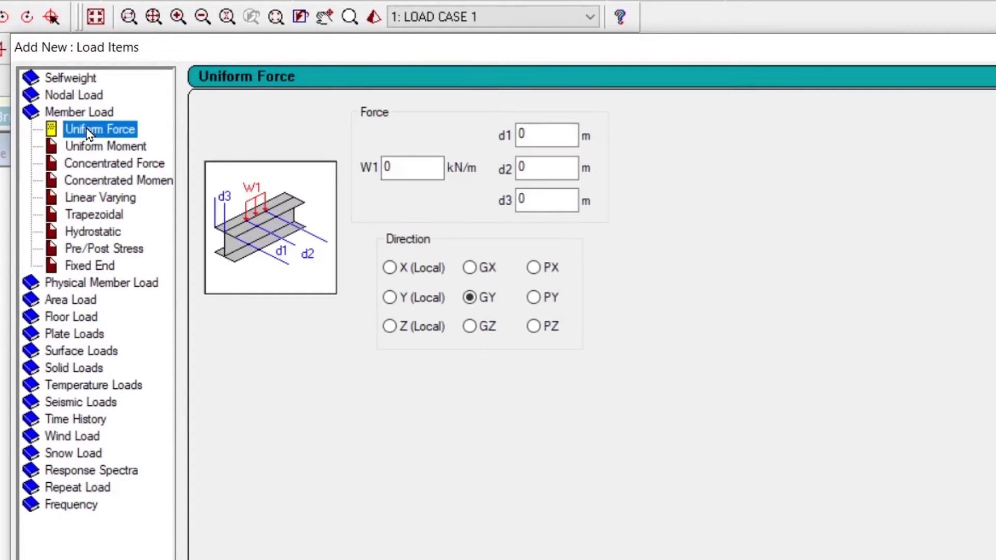
left_click(138, 164)
left_click(431, 161)
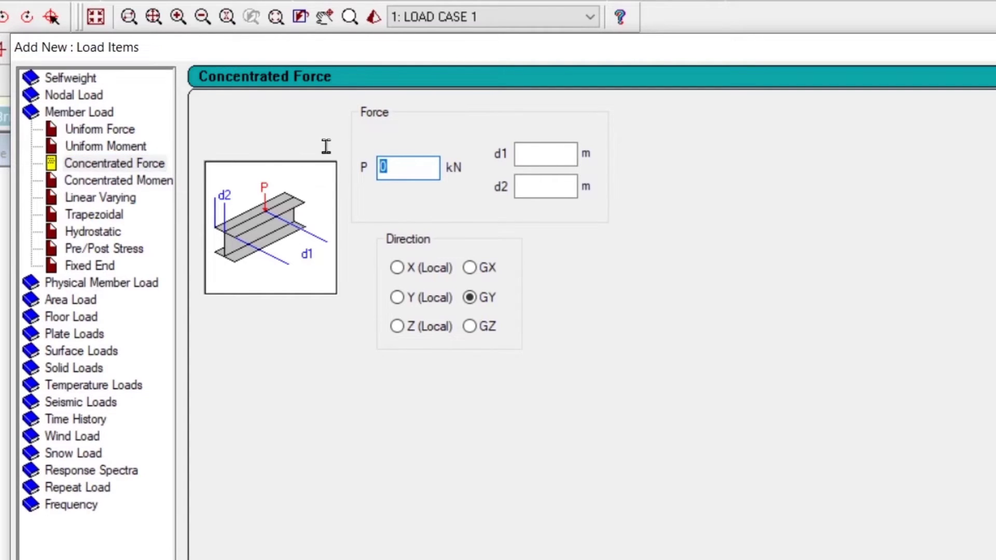
left_click_drag(553, 62, 611, 88)
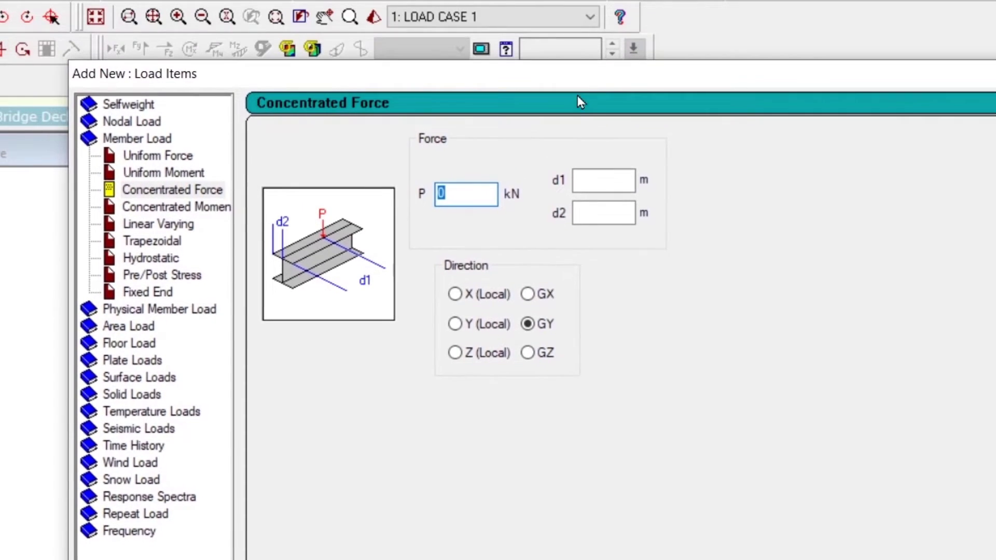
type("5")
key("BackSpace")
type("-5")
key("Tab")
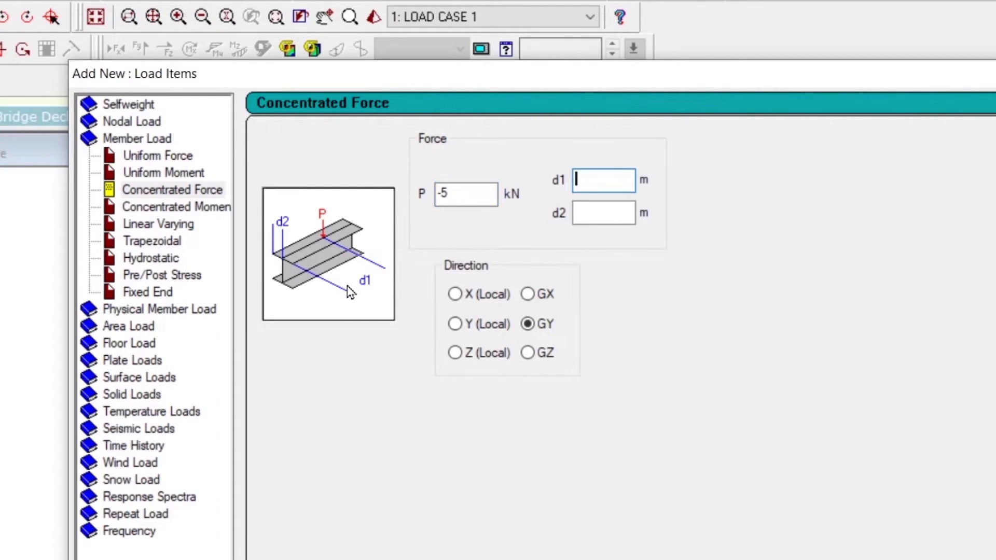
type("1")
left_click(600, 217)
type("0")
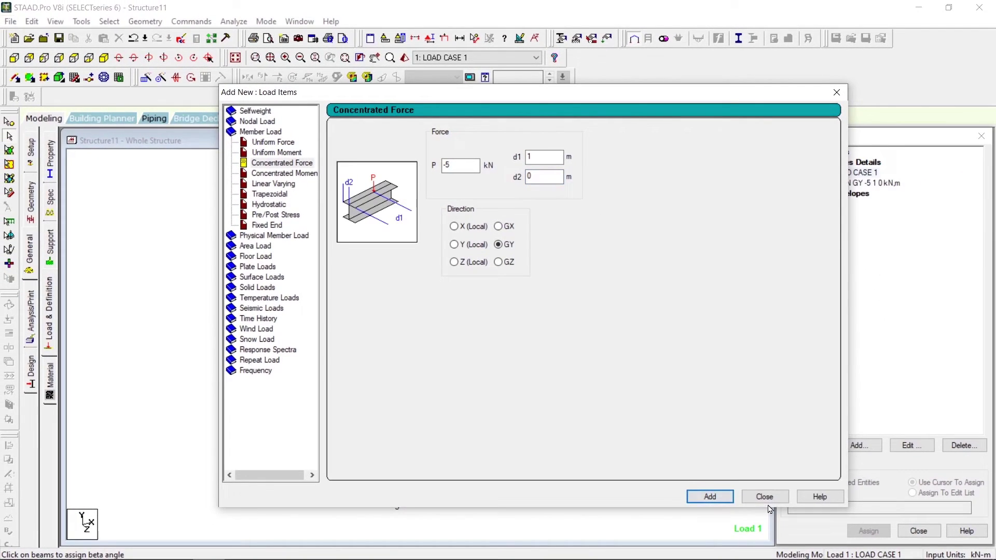
left_click(772, 498)
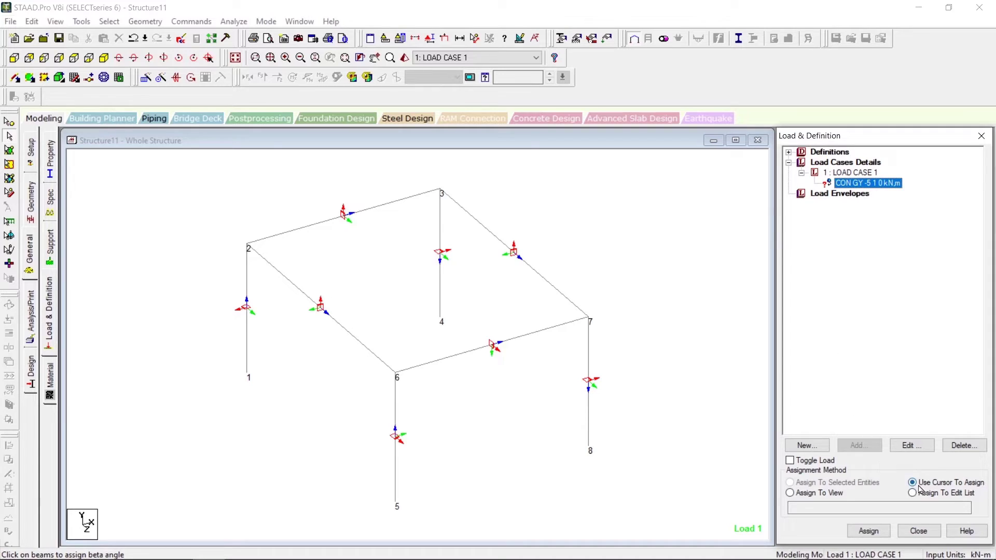
Step: Dimension the length of the top beam between nodes 2 and 3
left_click(869, 530)
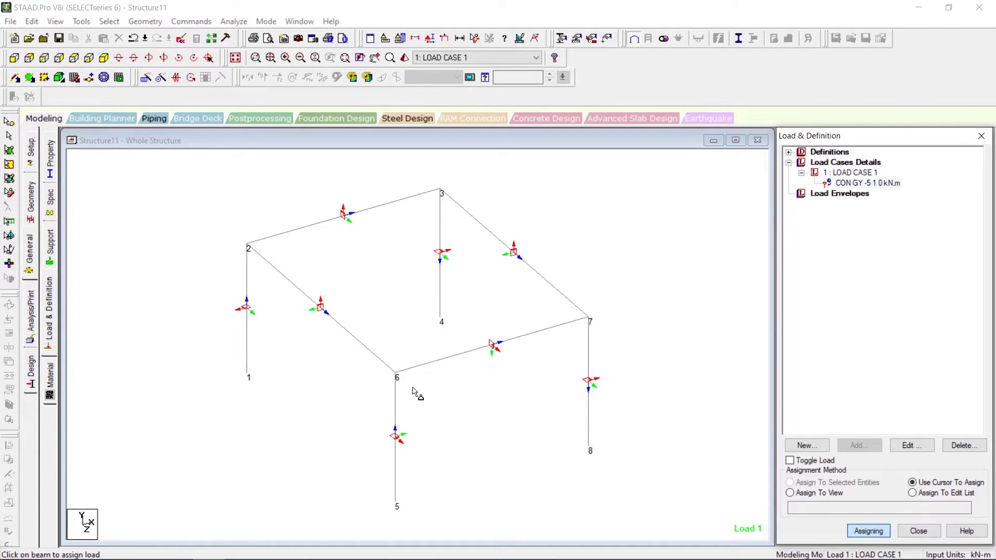
key("Escape")
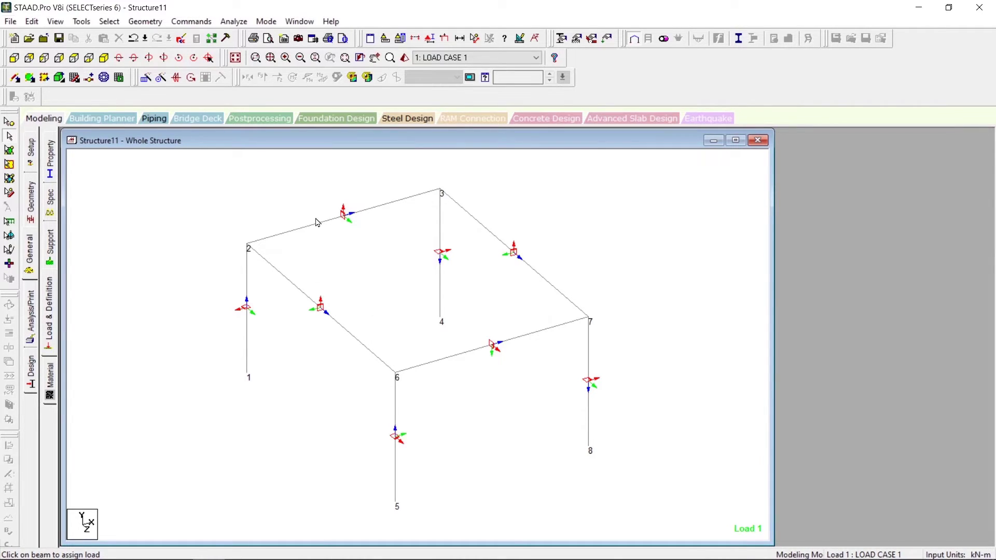
left_click(318, 240)
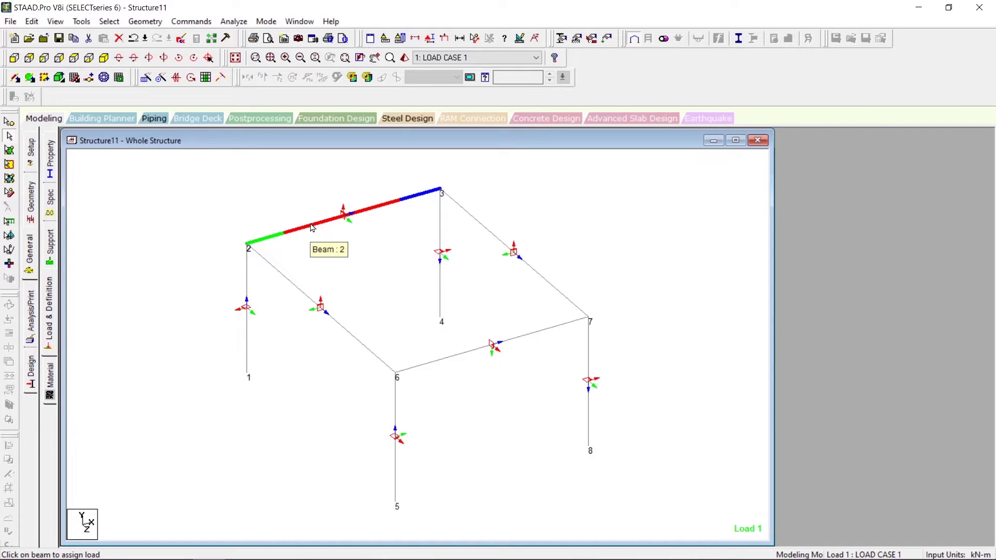
left_click(312, 227)
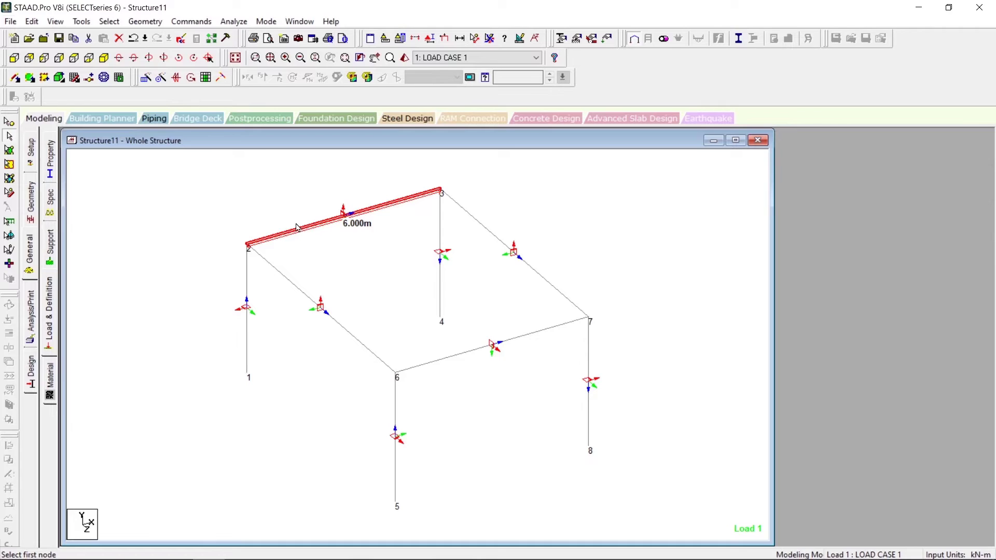
left_click(474, 38)
Step: Assign the -5 kN GY concentrated load with the cursor to the top beams 2-3, 3-7 and 6-7
left_click(851, 183)
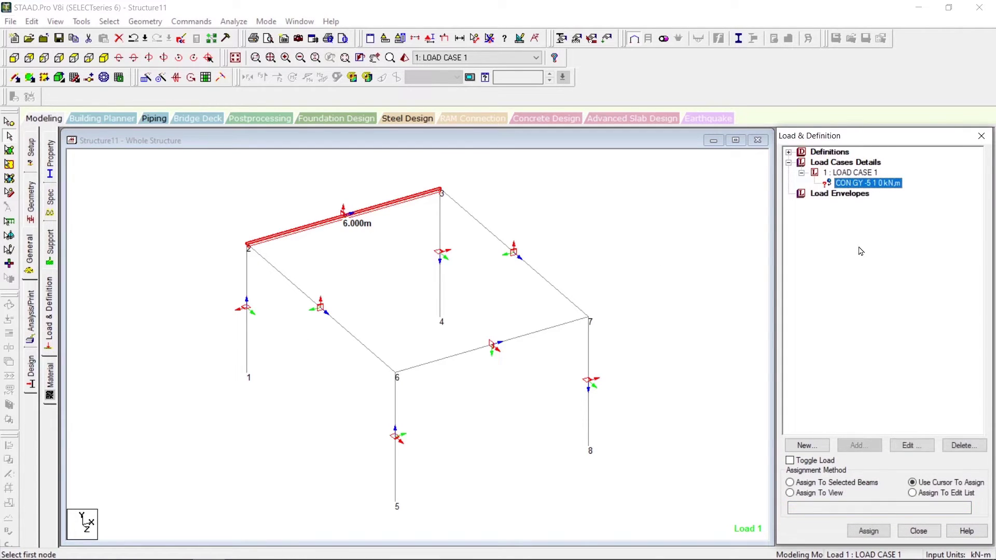
left_click(868, 530)
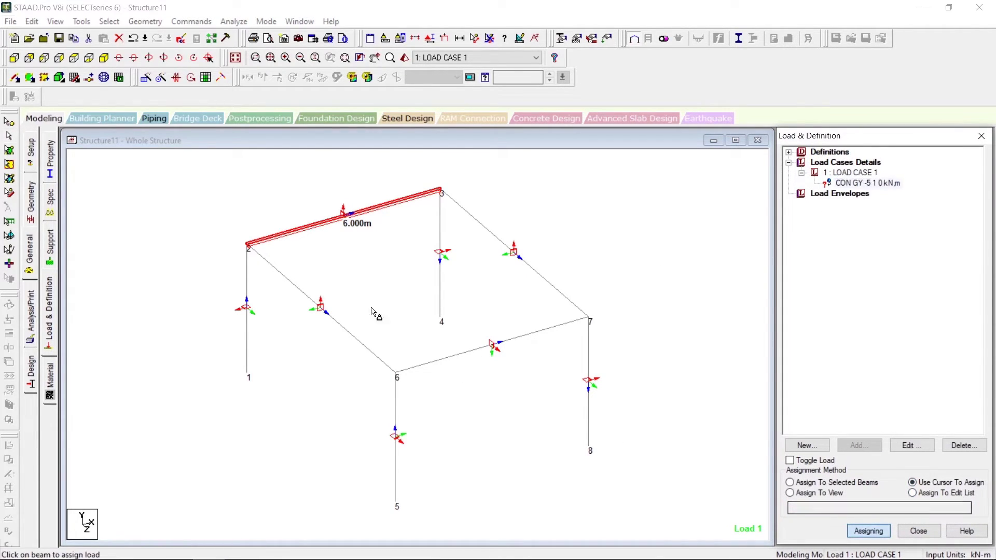
left_click(299, 236)
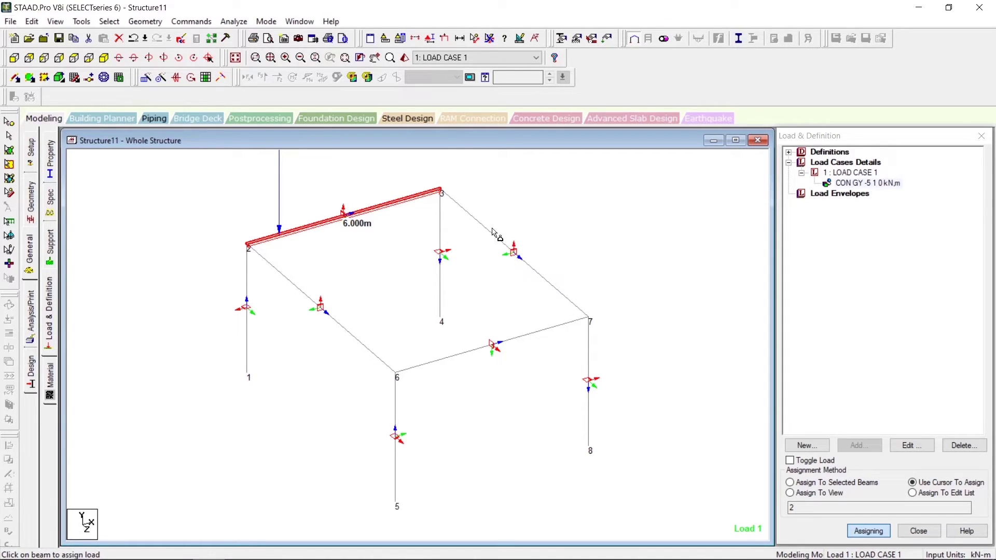
left_click(473, 221)
left_click(447, 361)
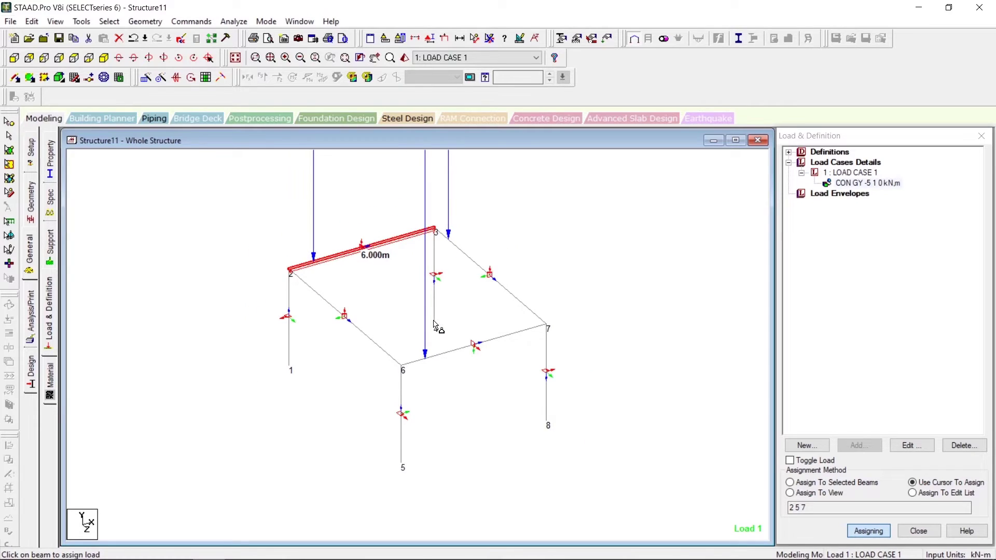
Step: Set the point force display scale to 3 kN per m and apply it to the structure view
right_click(659, 238)
left_click(702, 444)
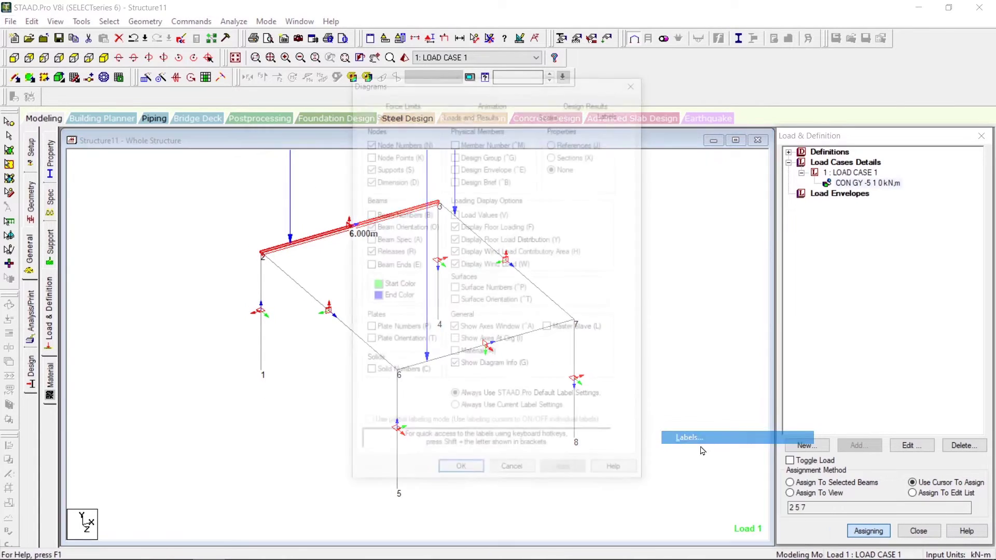
left_click(757, 131)
key("Return")
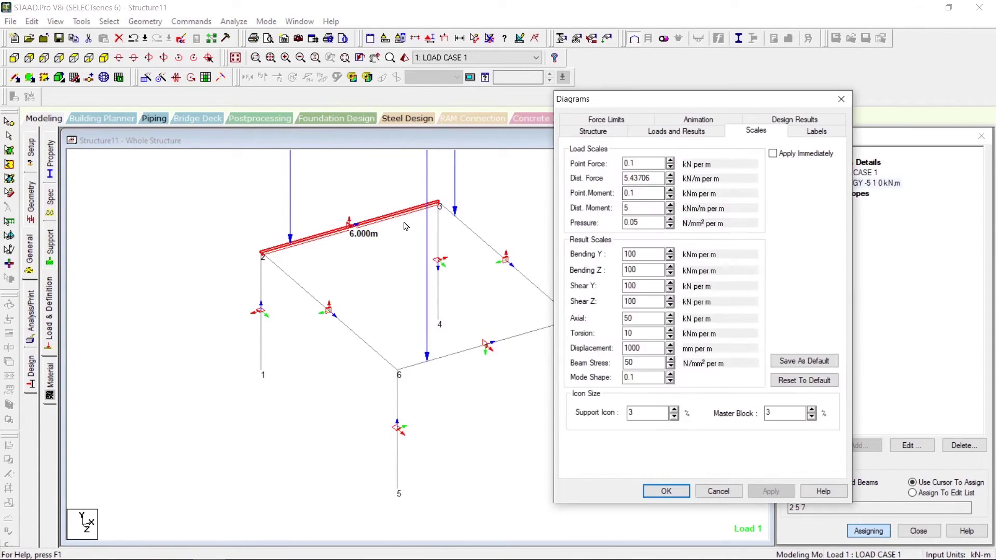
left_click(772, 153)
double_click(642, 163)
type("3")
left_click(771, 491)
left_click(666, 491)
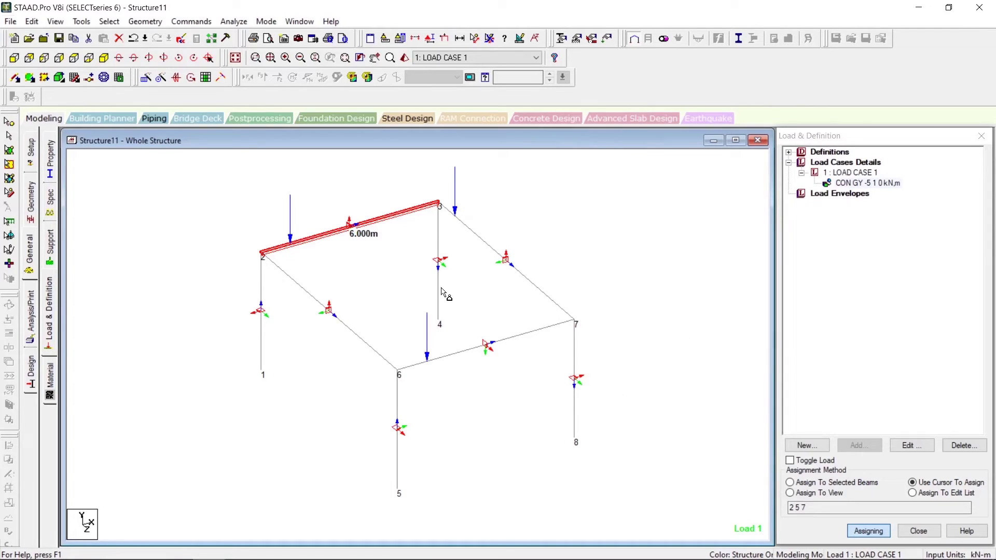
Step: Examine the positions of the -5 kN GY point load on its assigned beams
left_click(498, 314)
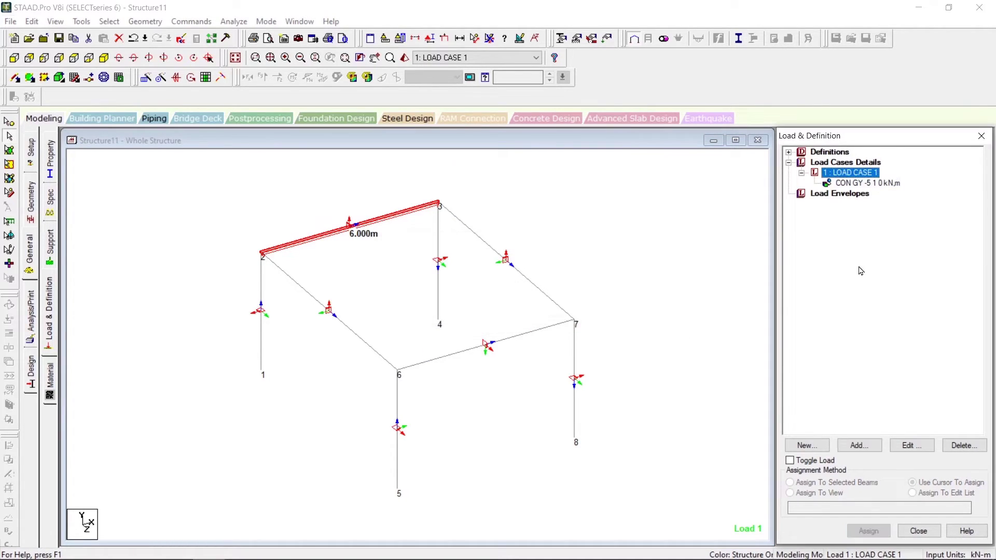
left_click(879, 184)
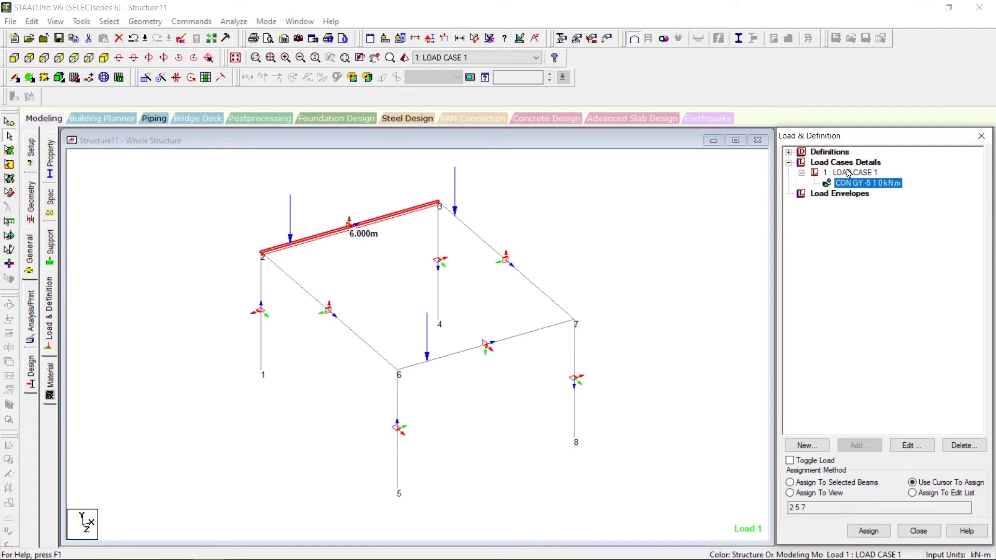
key("Down")
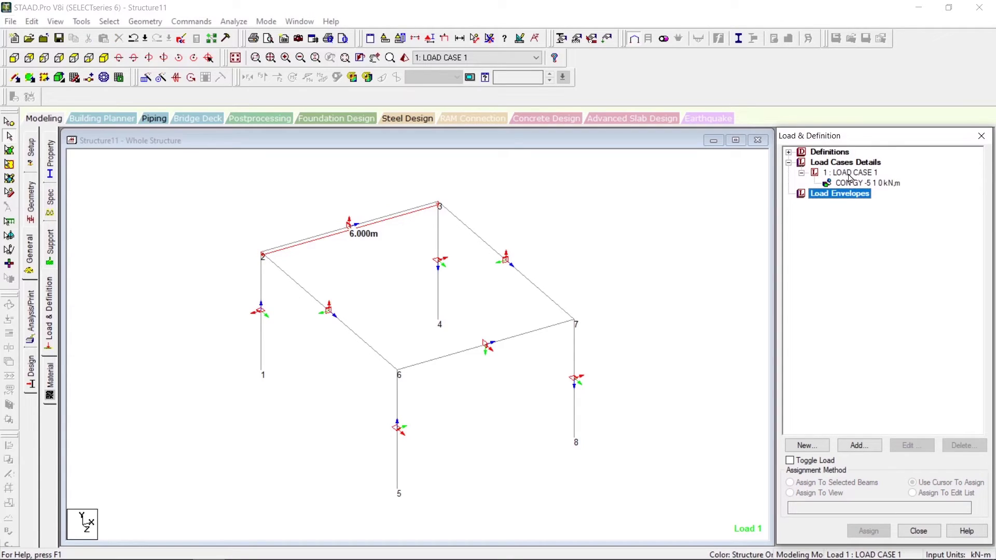
Step: Add a concentrated member force of -15 kN in the local Y direction to load case 1, with d1 1.5 m and d2 0 m
left_click(849, 173)
left_click(877, 444)
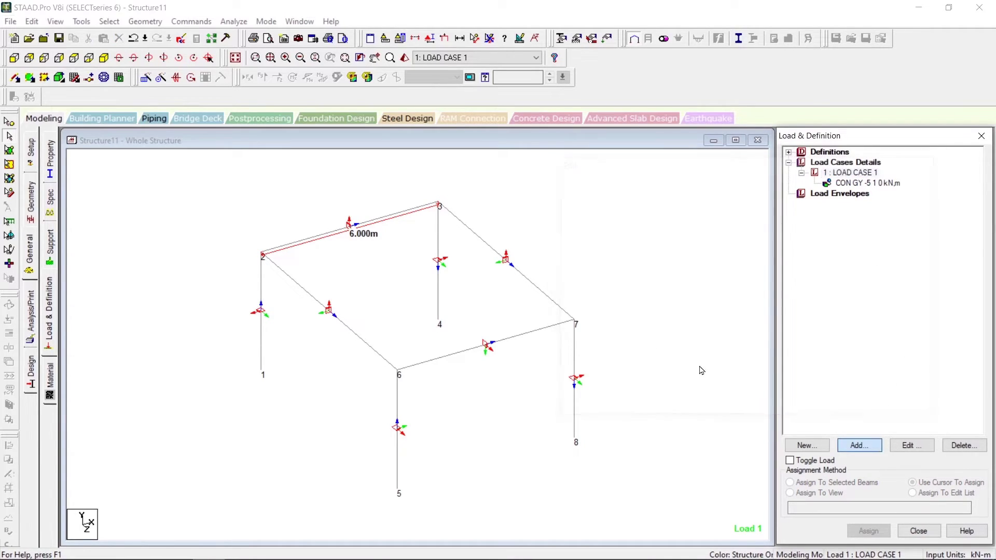
left_click(230, 127)
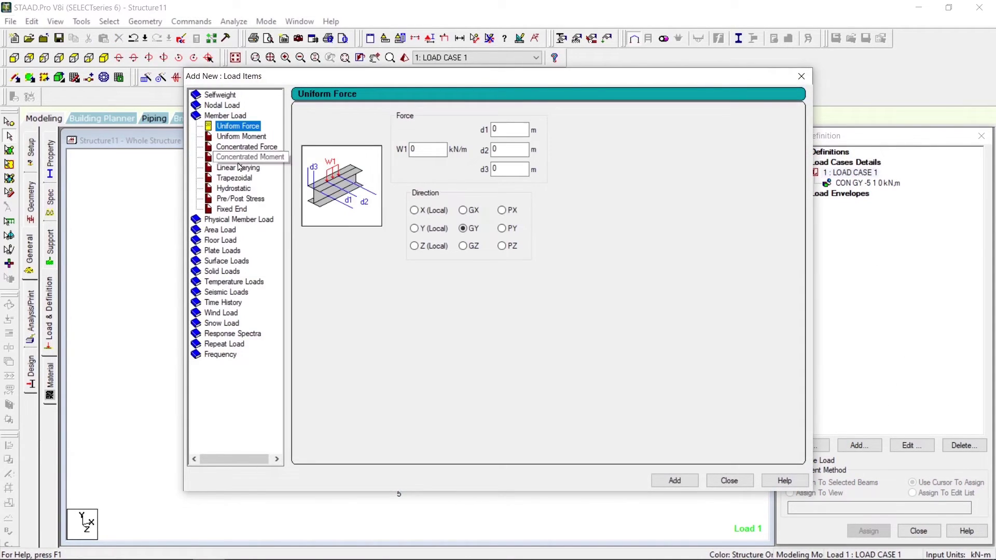
left_click(236, 147)
double_click(428, 154)
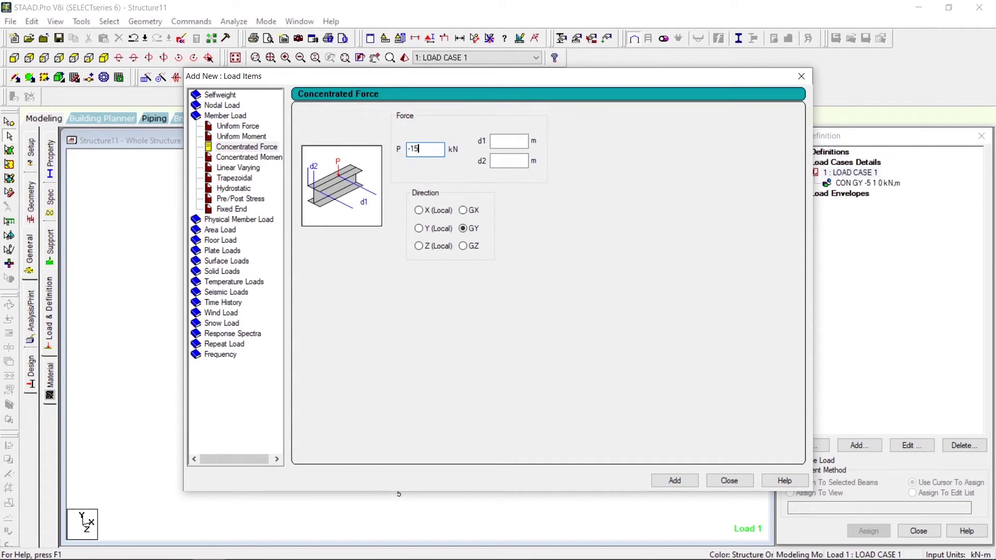
left_click(522, 139)
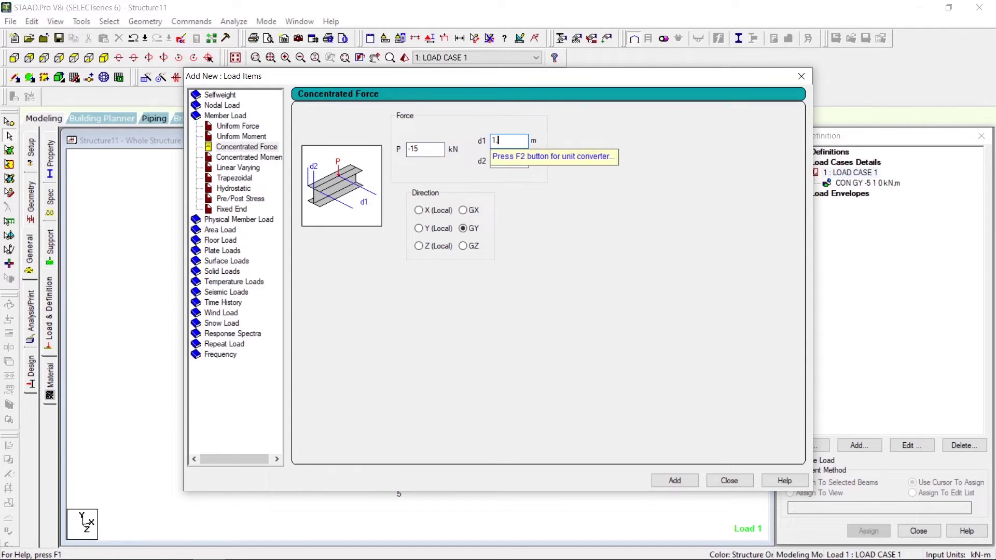
left_click(514, 162)
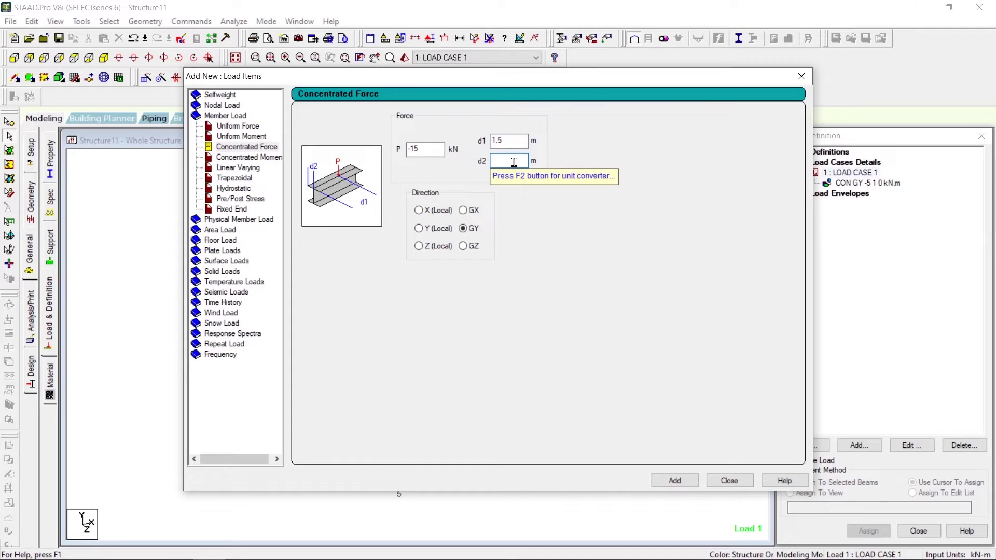
type("0")
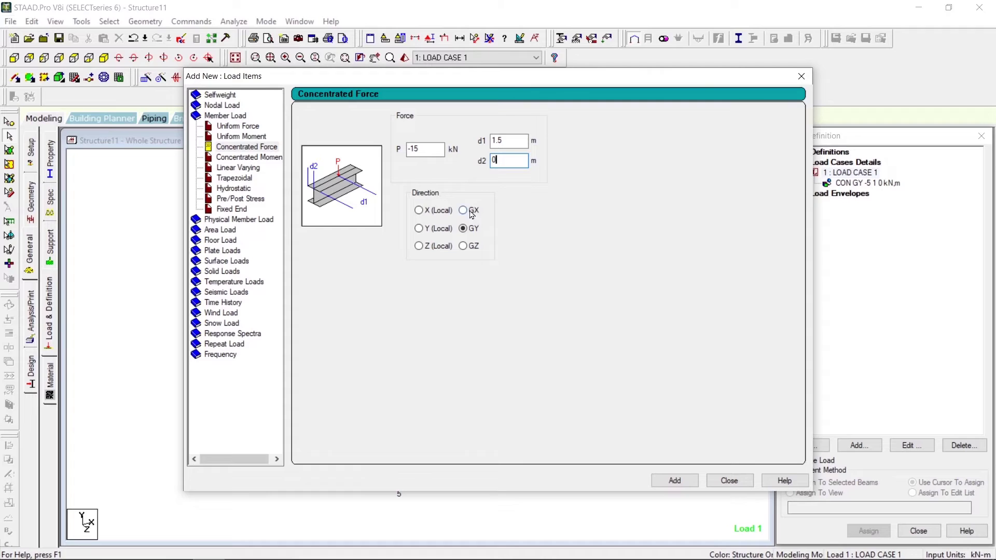
left_click(418, 229)
left_click(663, 479)
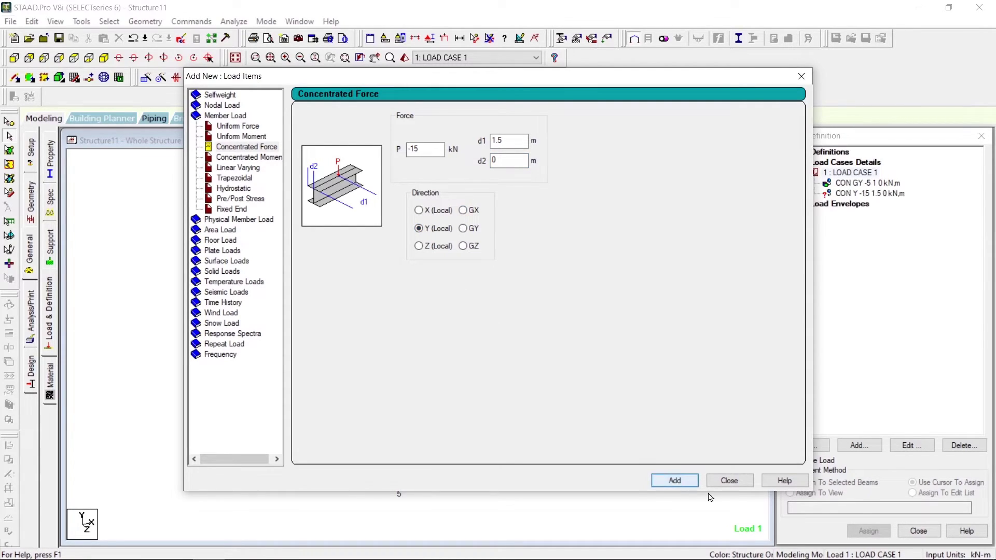
left_click(729, 480)
Step: Assign the -15 kN local Y concentrated load with the cursor to the top beams 2-3 and 3-7
left_click(867, 193)
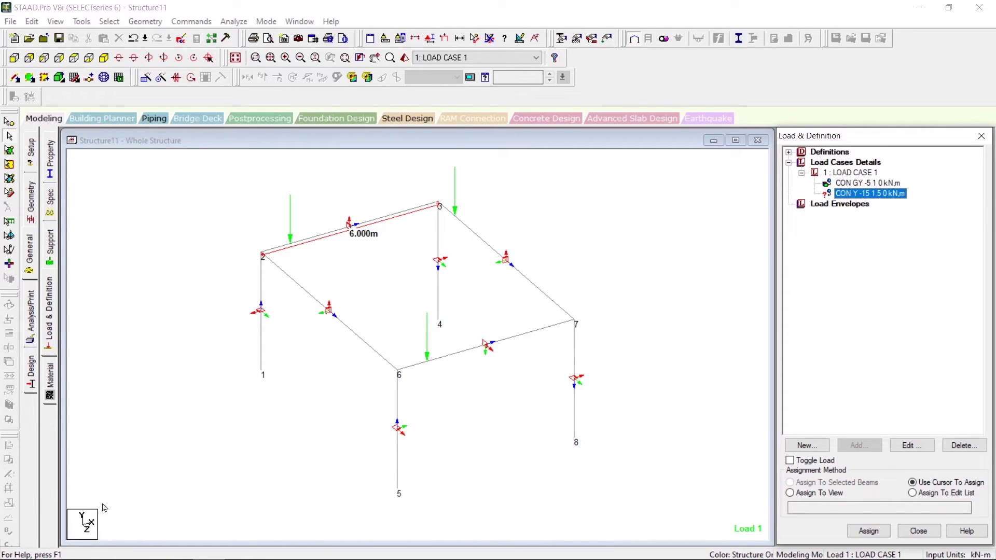
left_click(347, 226)
left_click(392, 222)
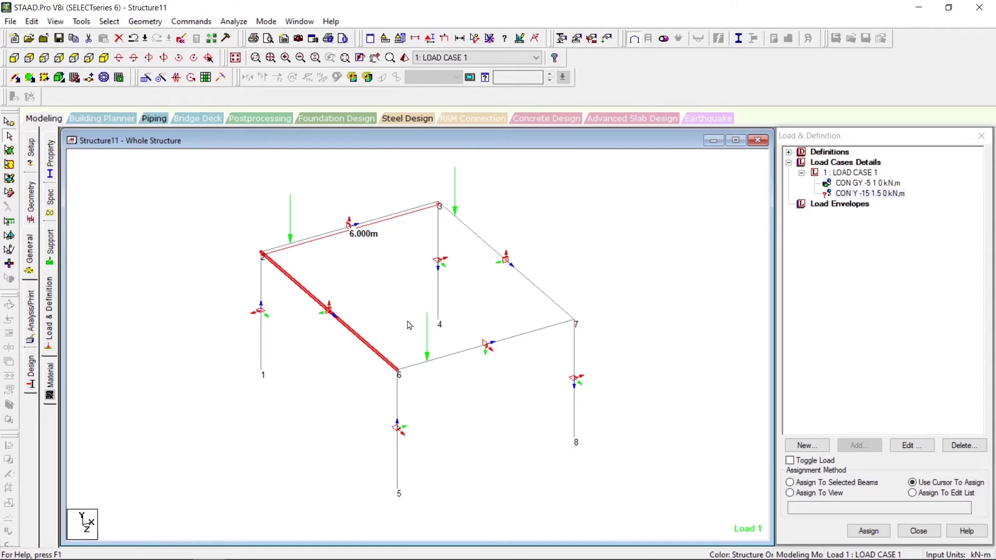
left_click(881, 195)
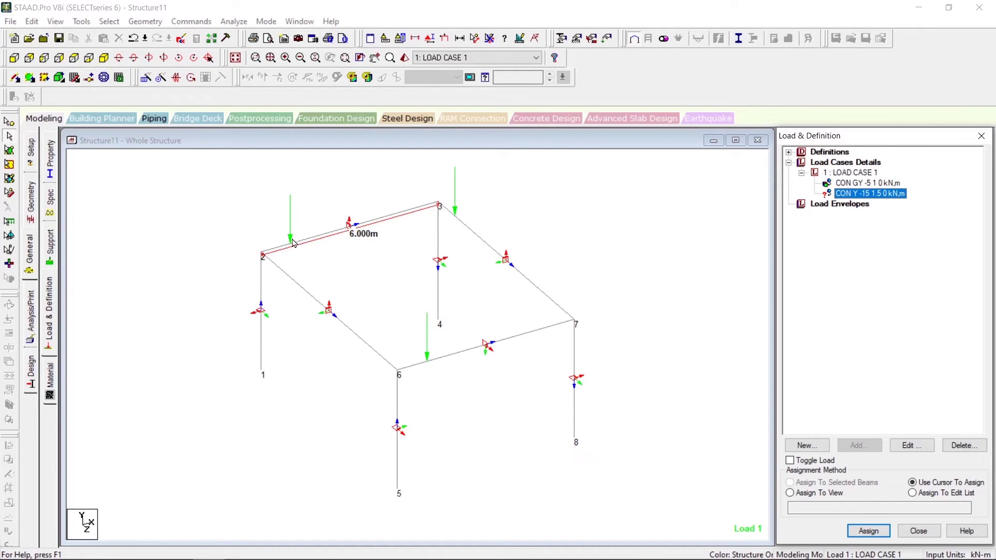
left_click(868, 531)
left_click(308, 237)
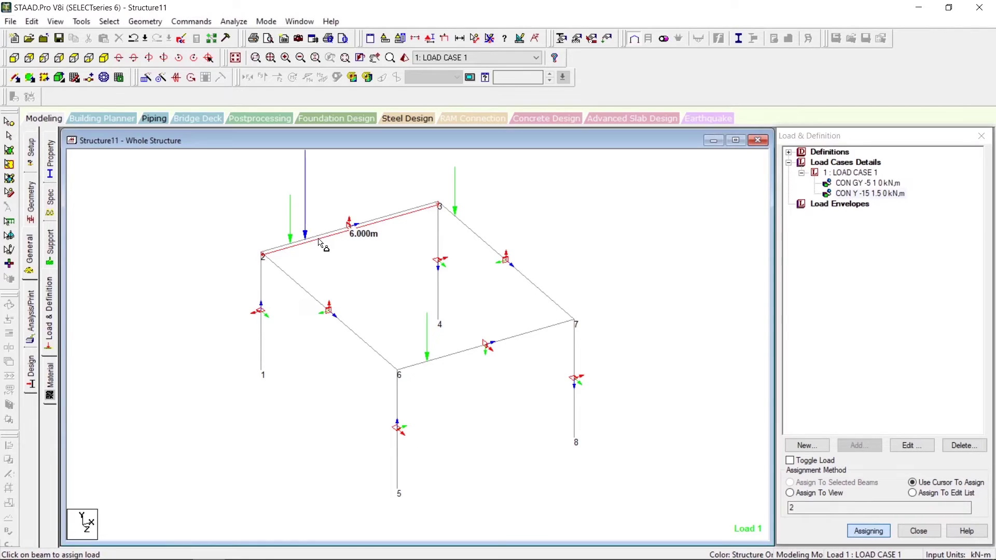
left_click(359, 266)
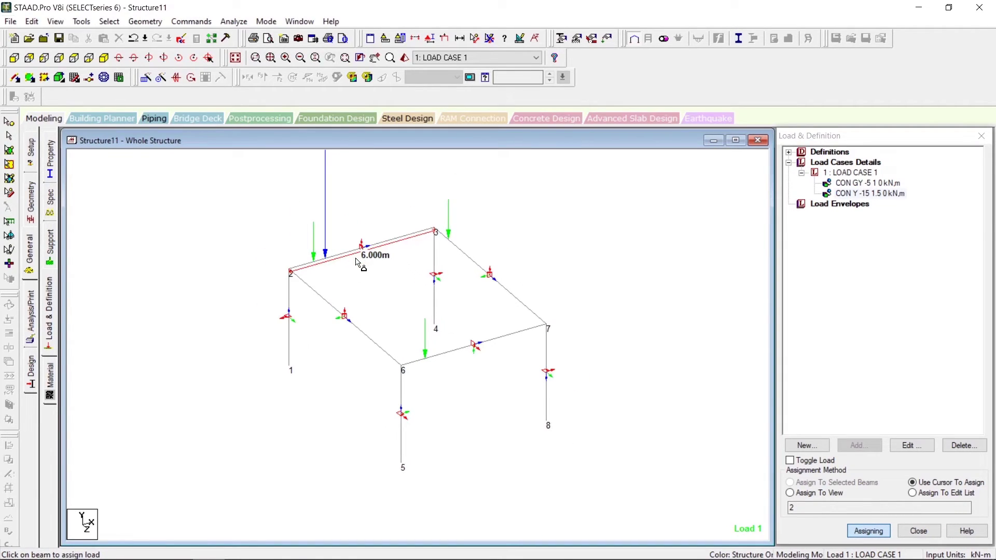
left_click(463, 256)
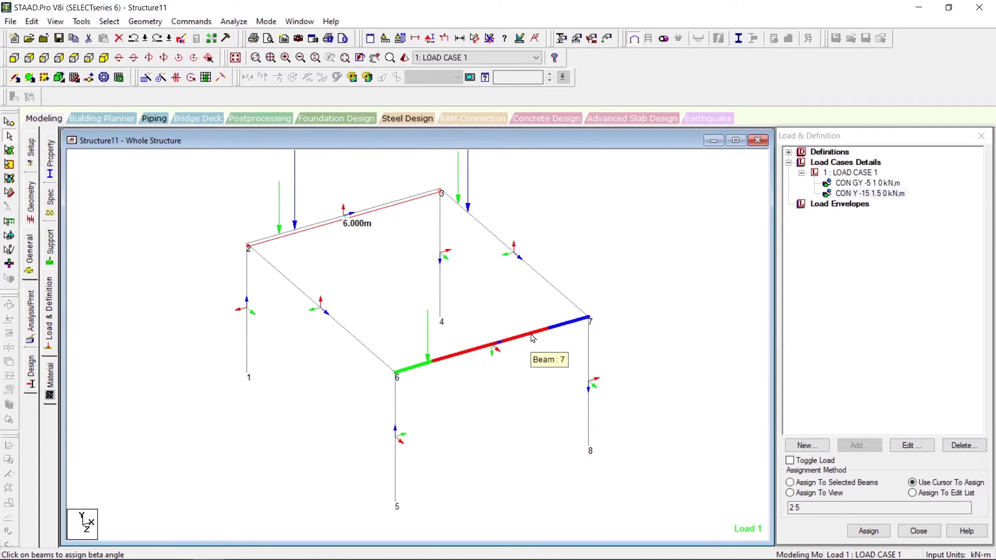
Step: Examine the local axis directions of beam 6-7 and its start end at node 6
left_click(532, 338)
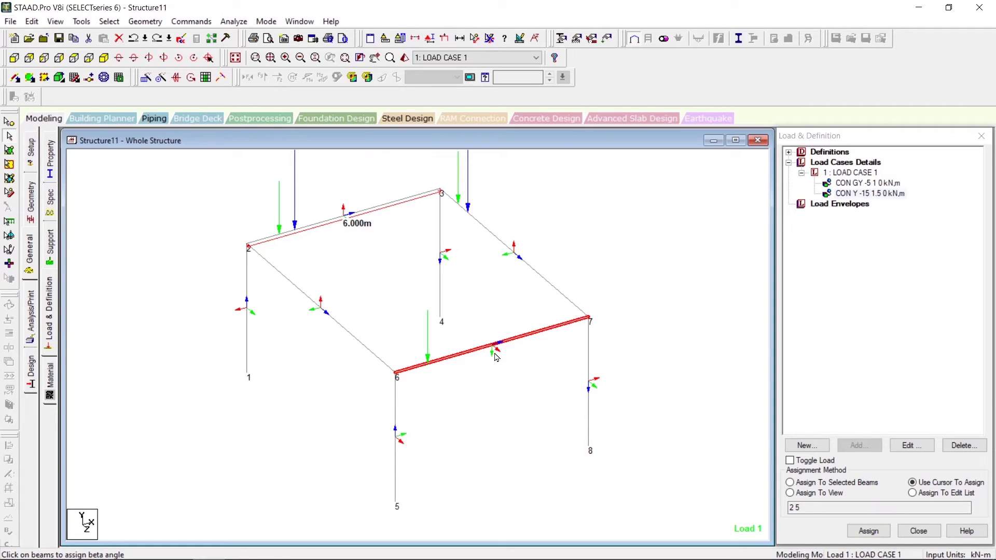
left_click(526, 402)
left_click(881, 195)
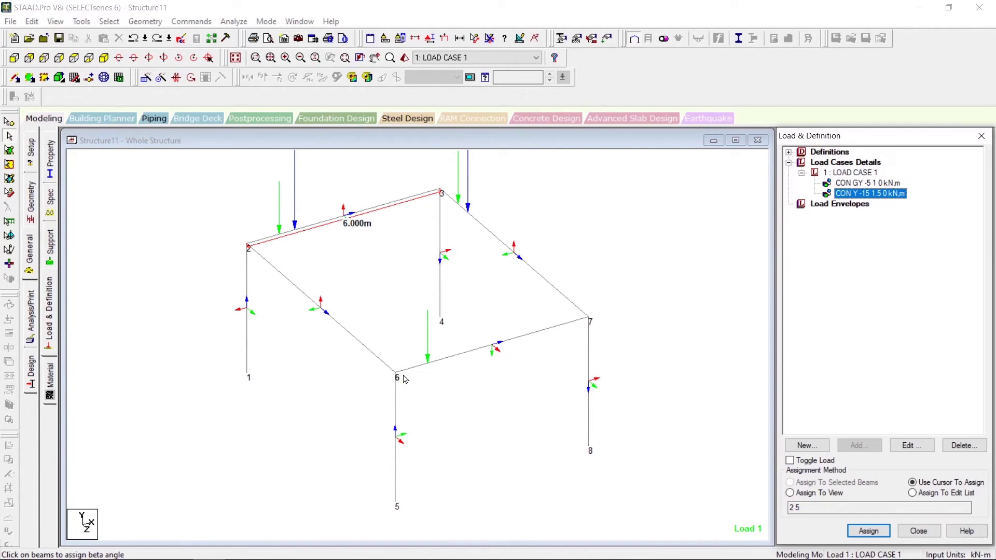
left_click(420, 364)
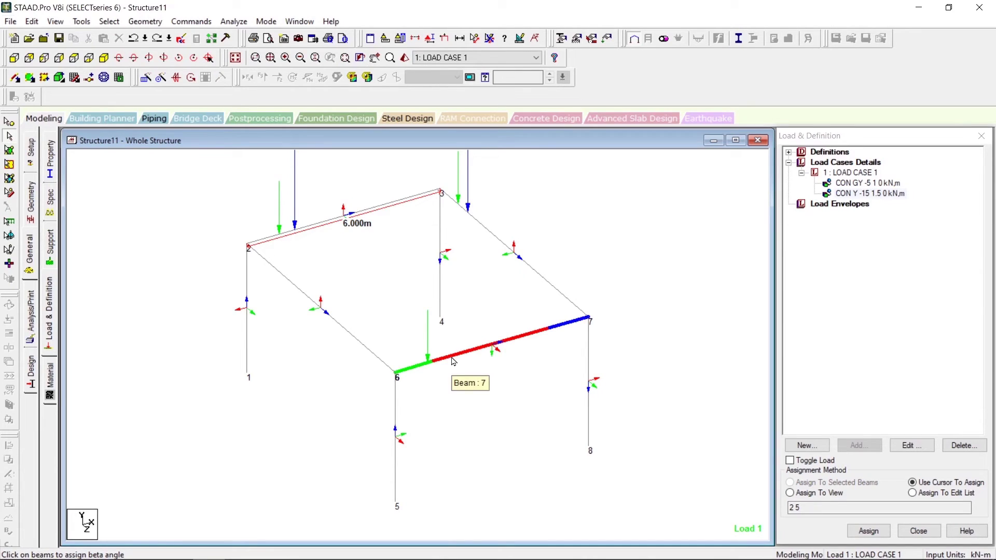
Step: Assign the -15 kN local Y concentrated load with the cursor to beam 6-7 and to columns 5-6 and 1-2
left_click(882, 193)
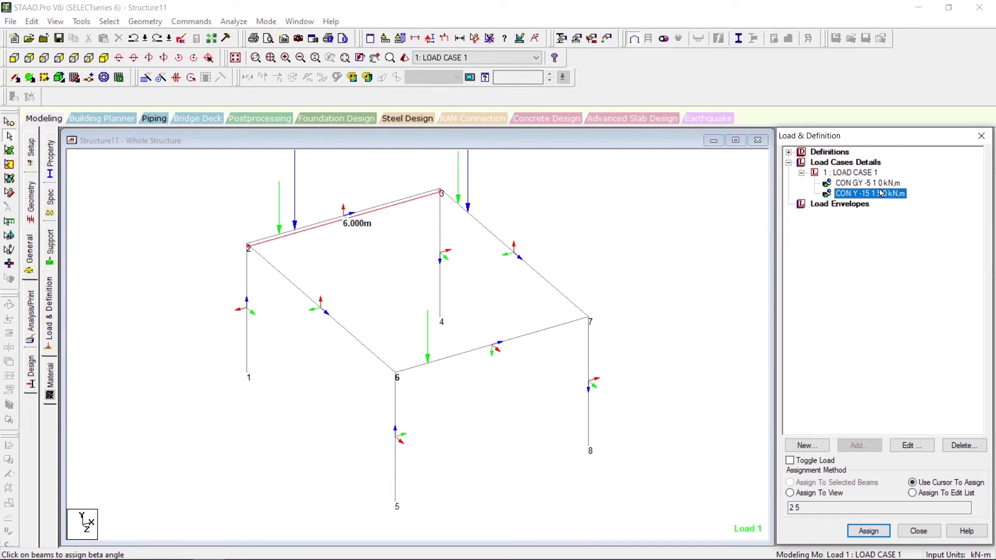
left_click(889, 536)
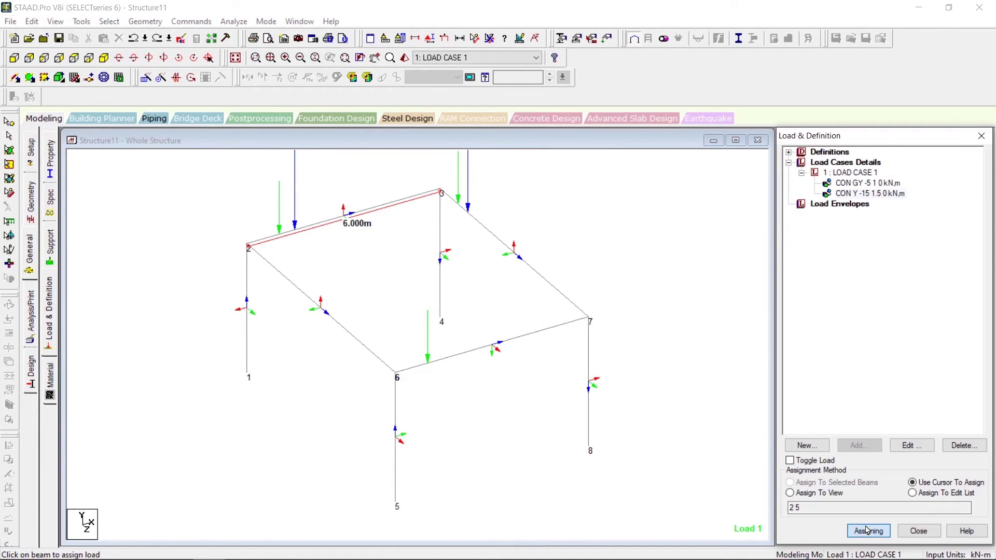
left_click(459, 363)
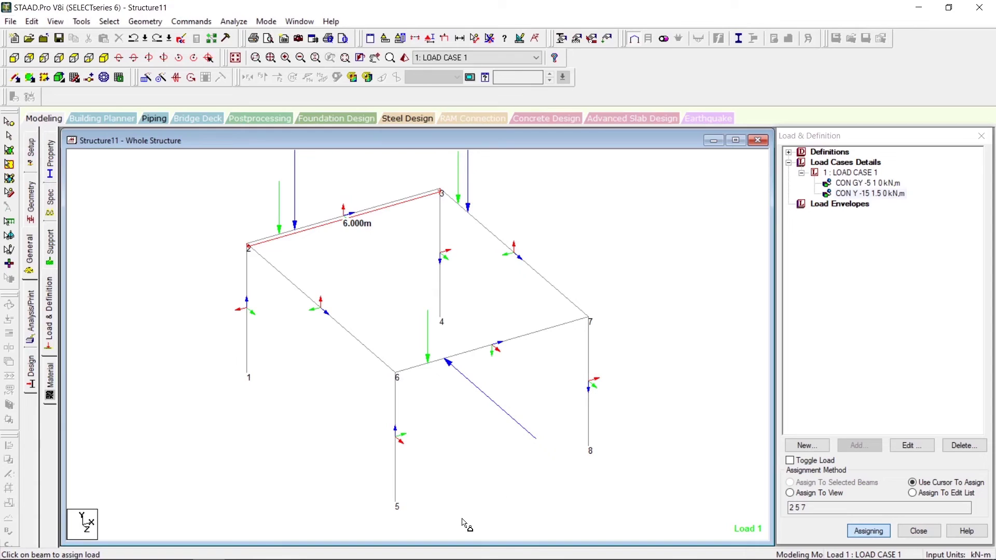
left_click(395, 478)
left_click(246, 351)
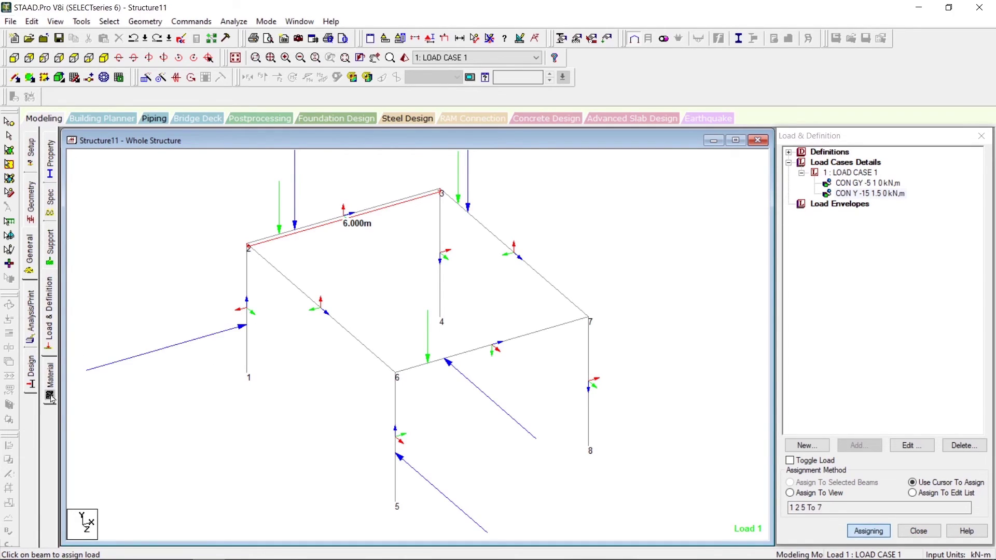